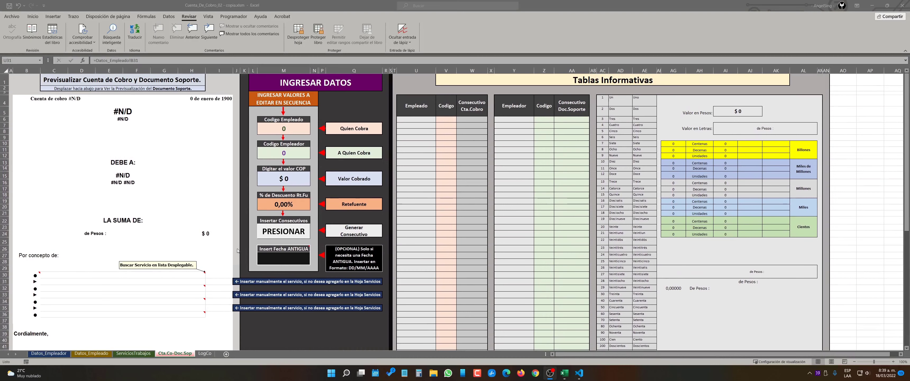
- Examine the Cta.Co-Doc.Sop sheet, from the payment-claim preview and data-entry area down to the supporting document
scroll(211, 219, "down", 1)
scroll(208, 211, "up", 1)
scroll(205, 204, "down", 1)
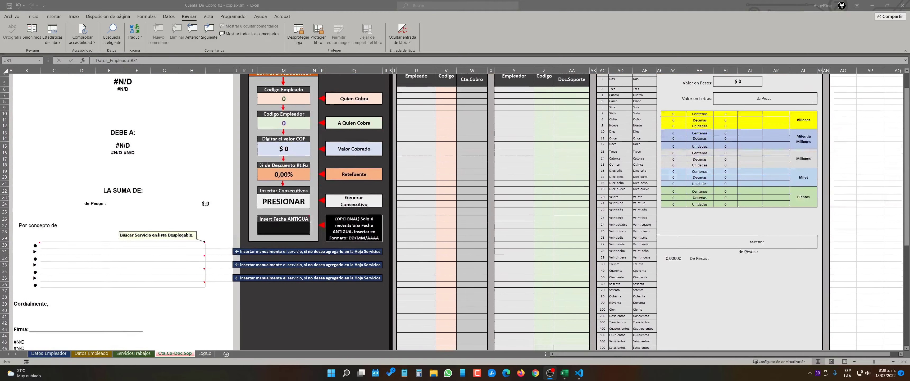
scroll(206, 204, "down", 9)
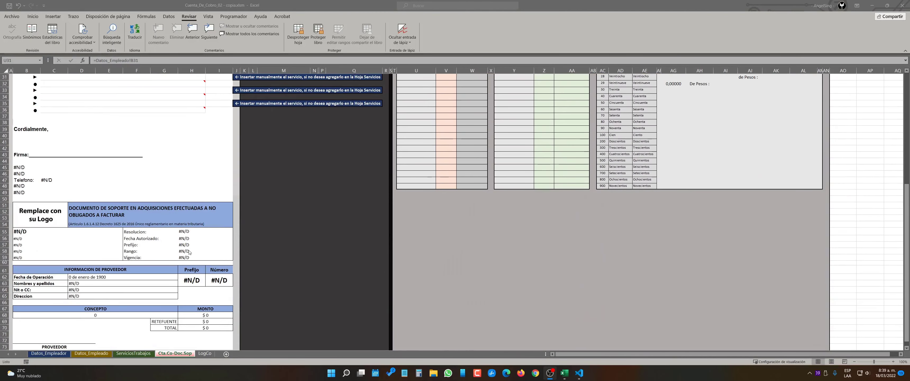
scroll(205, 283, "up", 1)
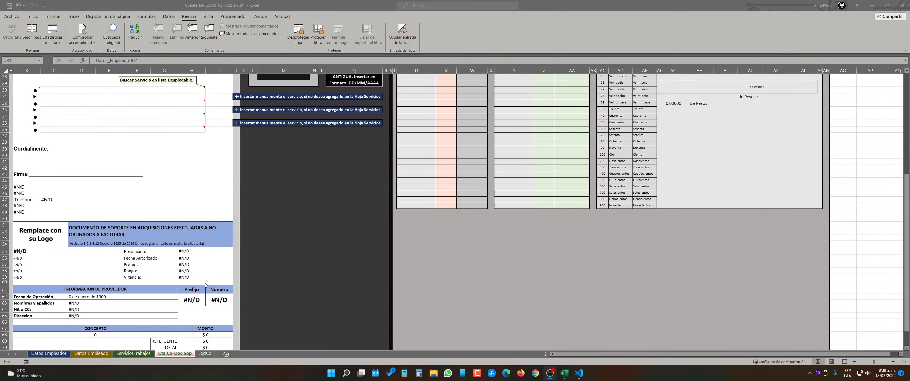
scroll(205, 283, "up", 9)
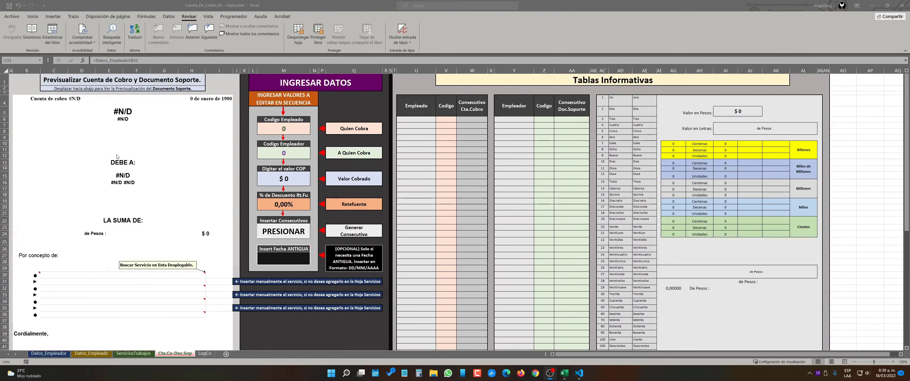
scroll(188, 205, "down", 11)
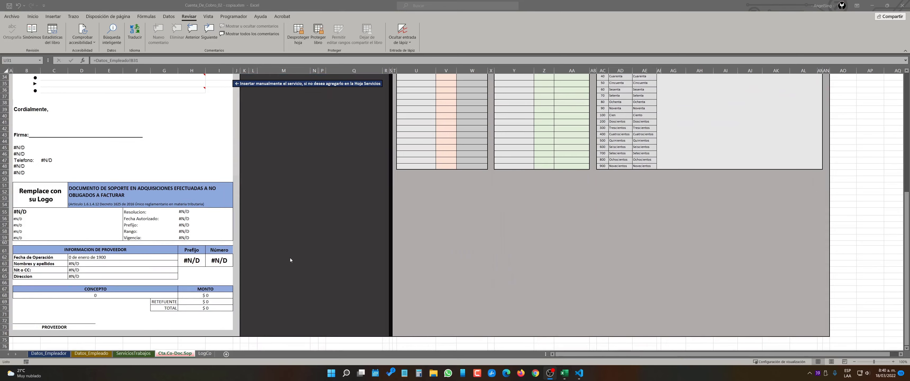
scroll(290, 259, "up", 11)
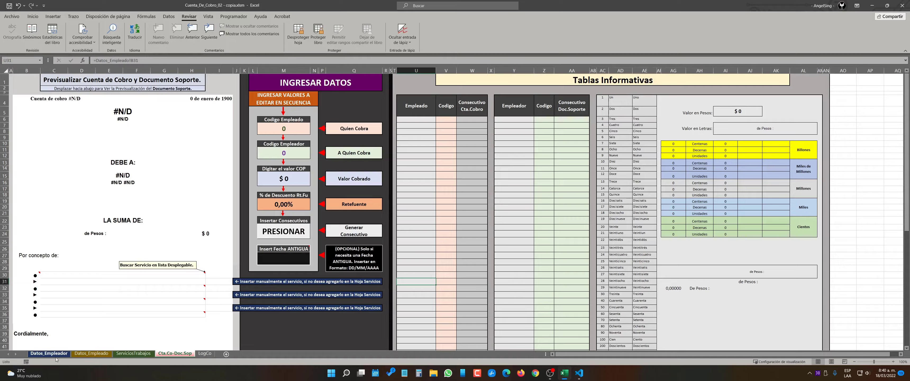
- Open the Datos_Empleador sheet and examine the columns of the employer table, including the Datos Documento Soporte section
left_click(67, 353)
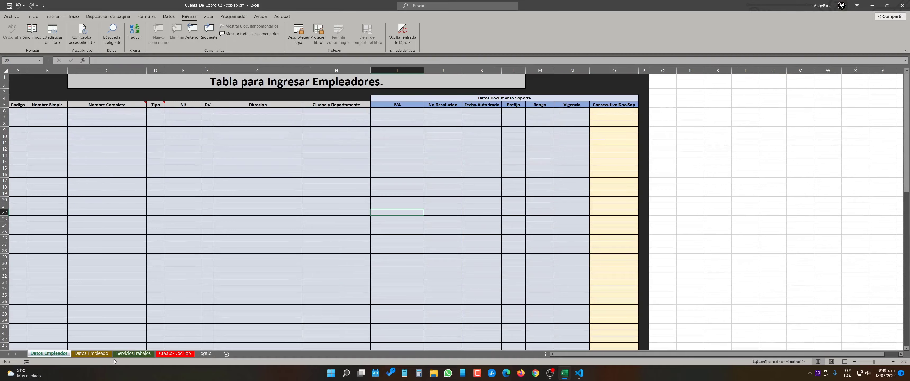
left_click(88, 206)
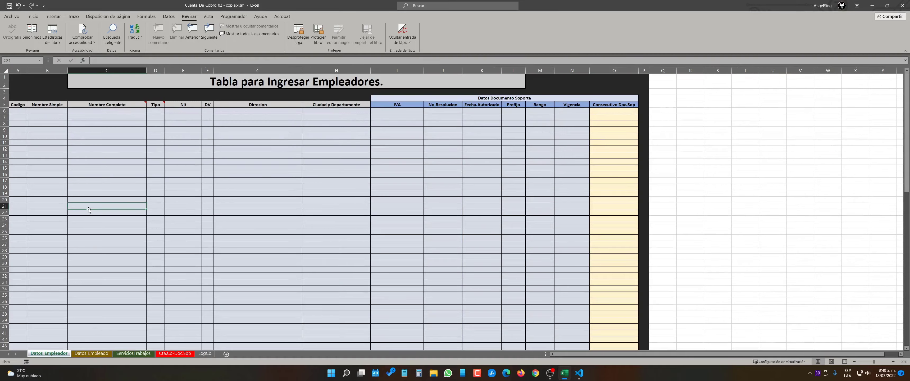
left_click(48, 116)
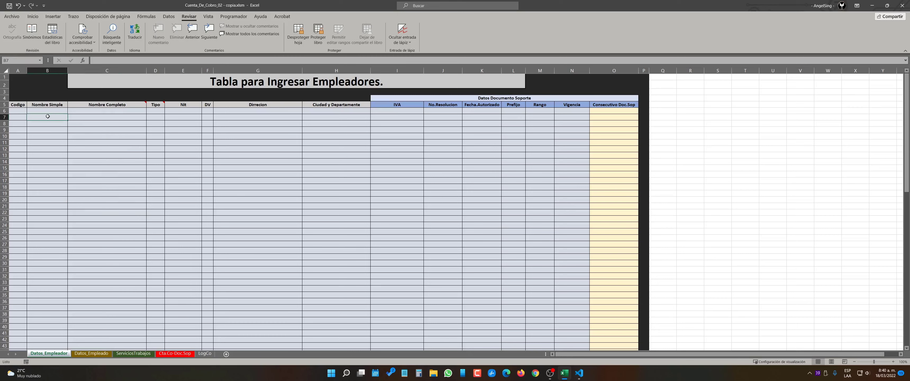
left_click(22, 110)
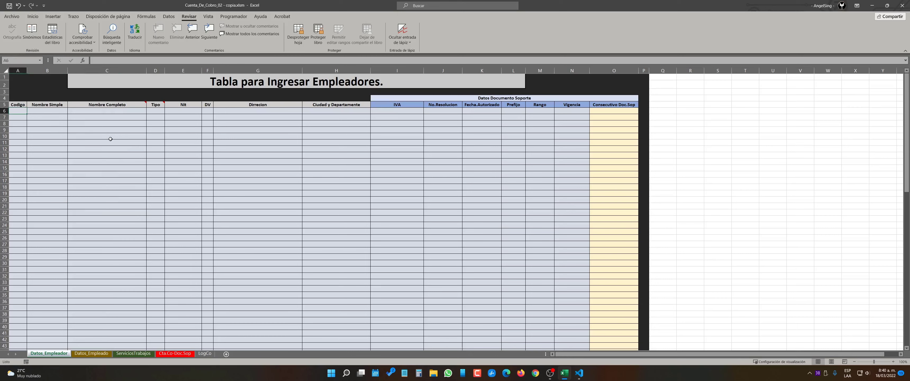
left_click(42, 123)
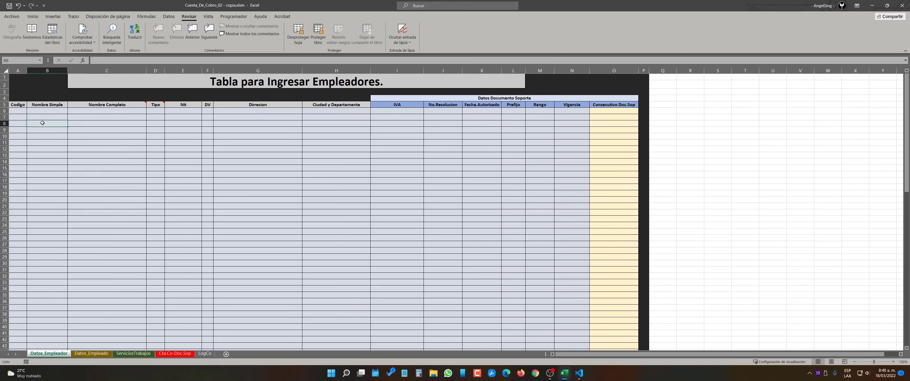
left_click(394, 110)
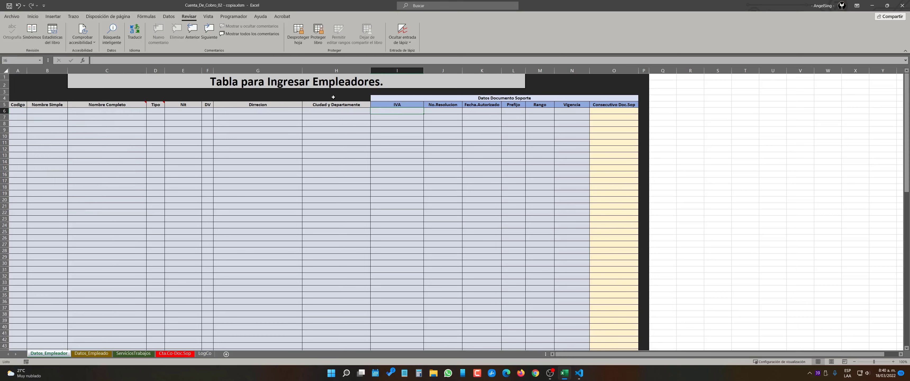
left_click(231, 122)
- Paste the copied employer records into the employer table starting at cell A6
key("alt+Tab")
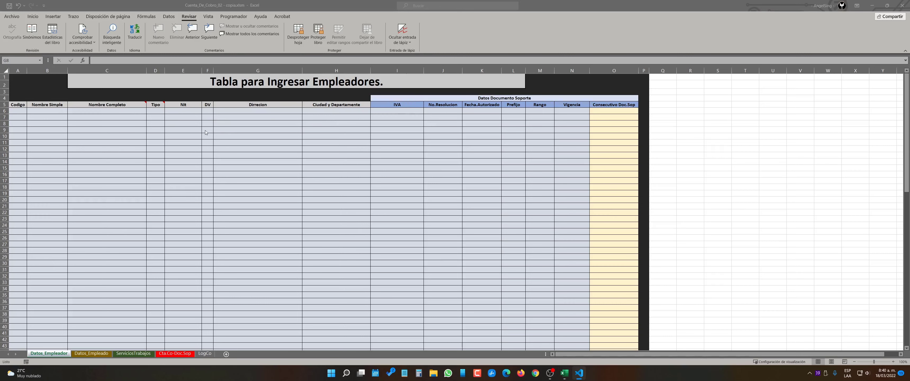
key("alt+Tab")
left_click(18, 110)
right_click(19, 109)
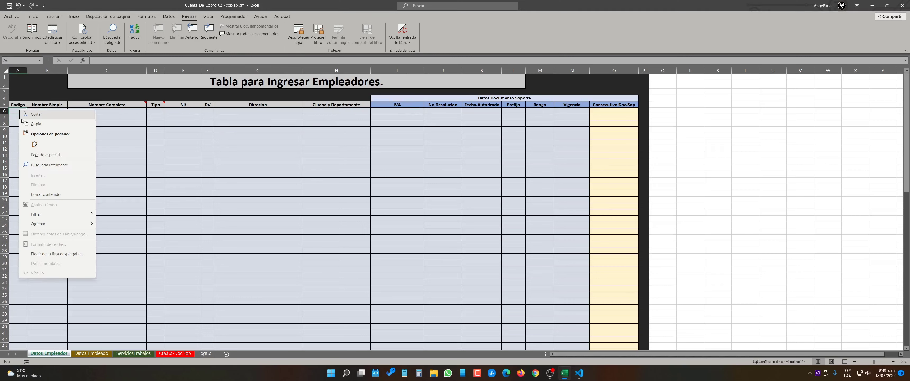
left_click(34, 144)
left_click(208, 148)
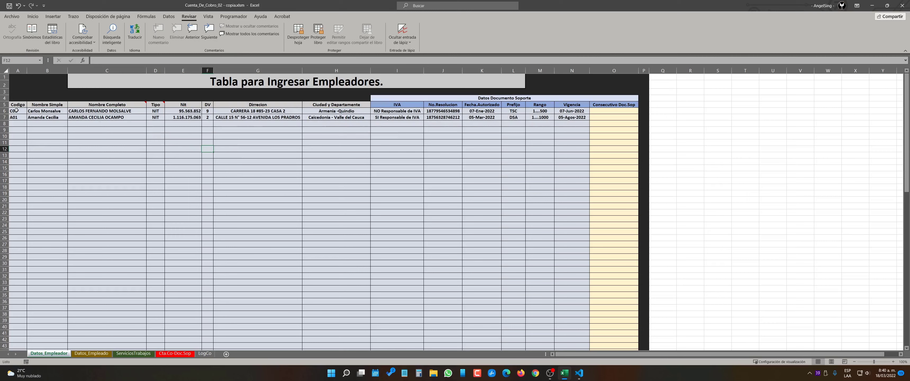
- Review the Nombre Completo, Tipo, Nit and DV columns of the employer records
key("Left")
key("Left")
key("Left")
key("Left")
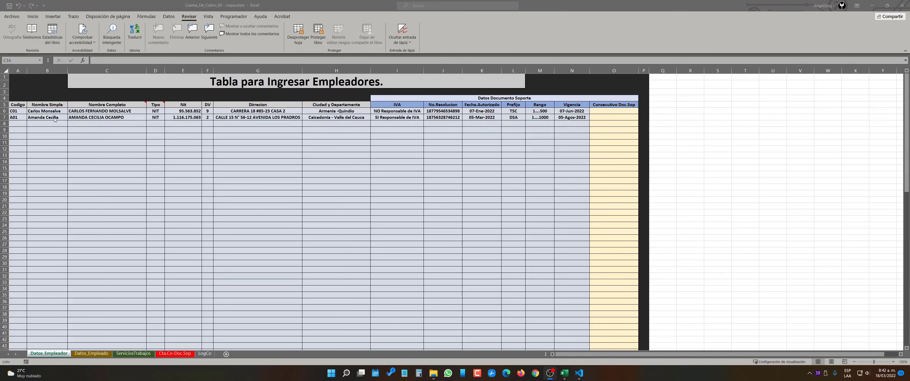
left_click(109, 123)
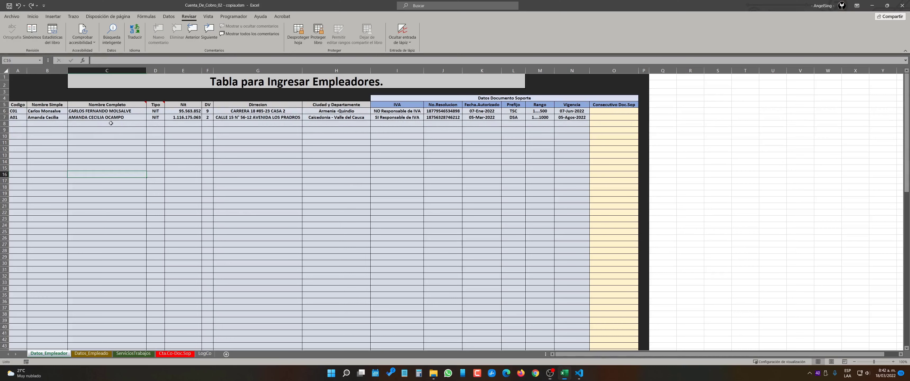
left_click(113, 111)
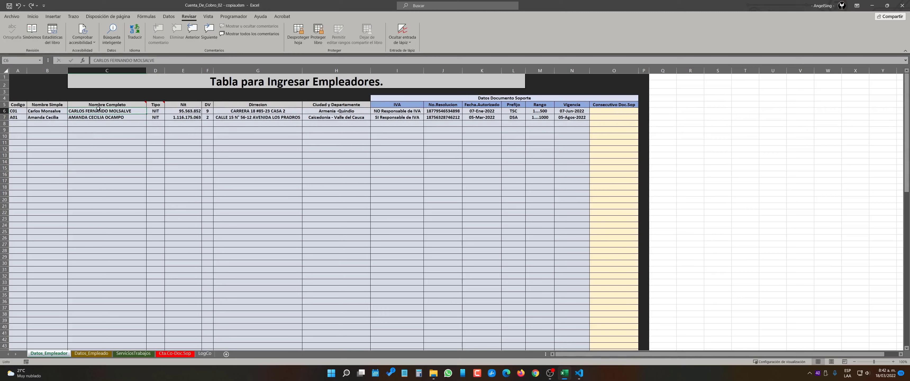
left_click(114, 119)
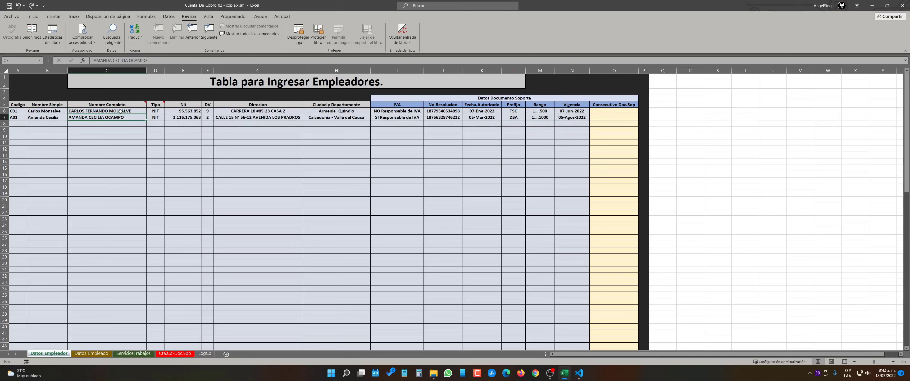
left_click(121, 111)
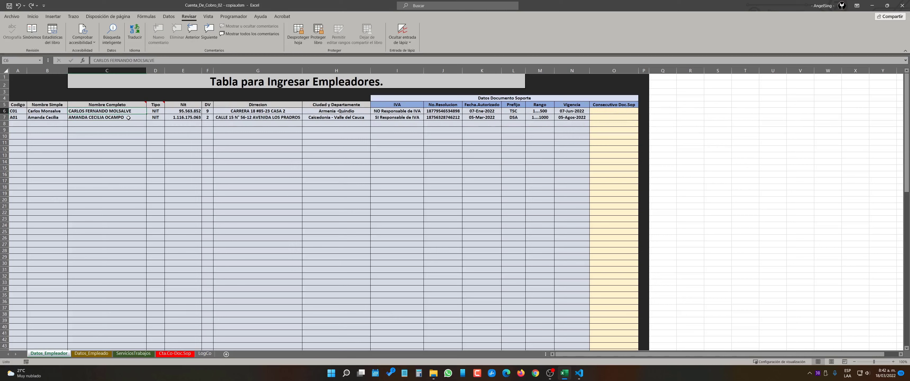
mouse_move(160, 105)
left_click(178, 115)
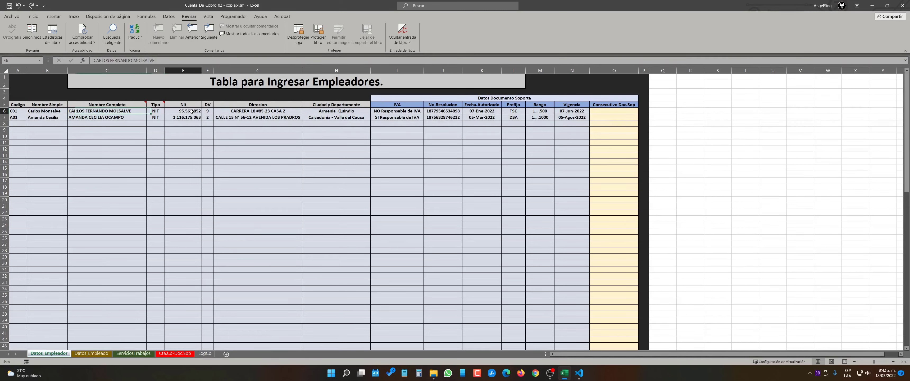
left_click(207, 111)
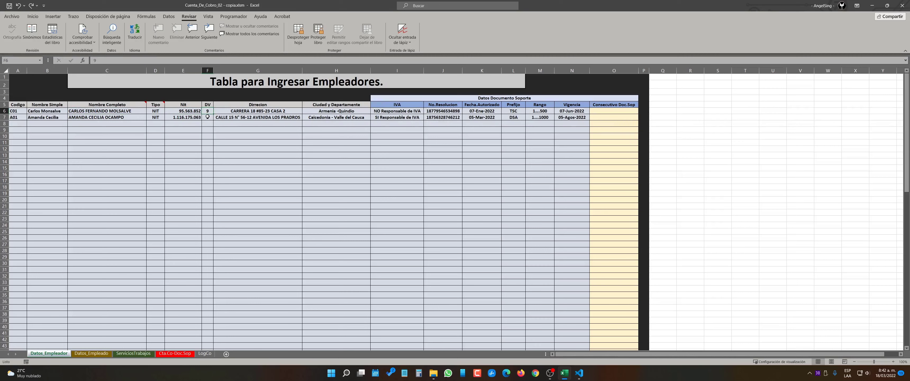
- Review the address column and the Ciudad y Departamento column for both employers
left_click(242, 112)
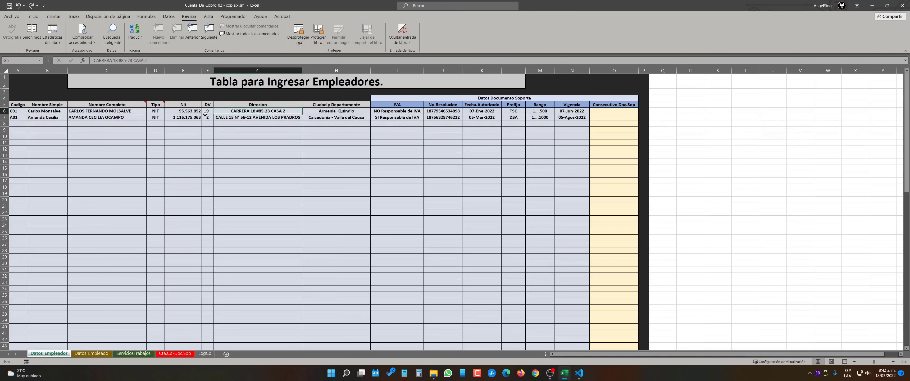
left_click(247, 118)
left_click(243, 111)
left_click(264, 119)
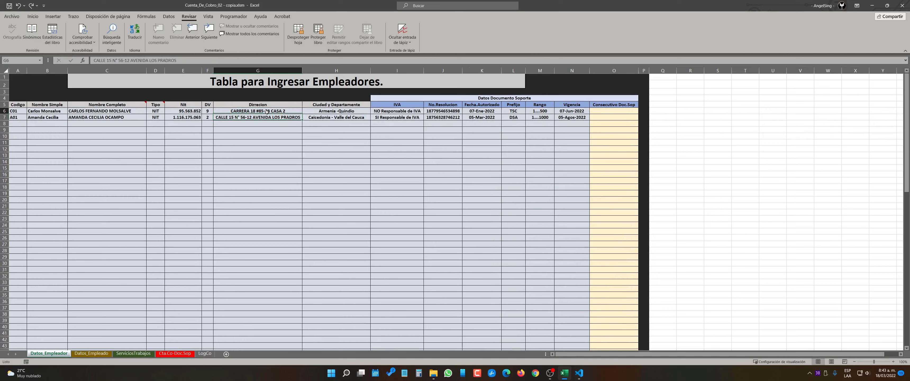
left_click(266, 111)
left_click(331, 111)
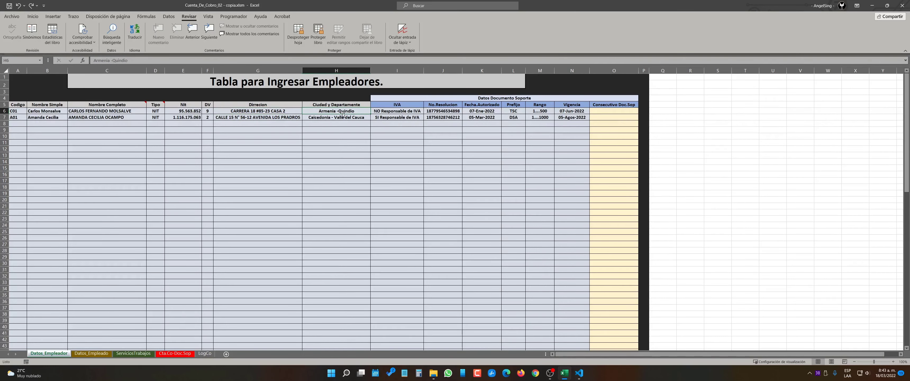
left_click(347, 120)
left_click(352, 112)
- Review the IVA responsibility and No.Resolucion entries in the supporting-document section for both employers
left_click(394, 146)
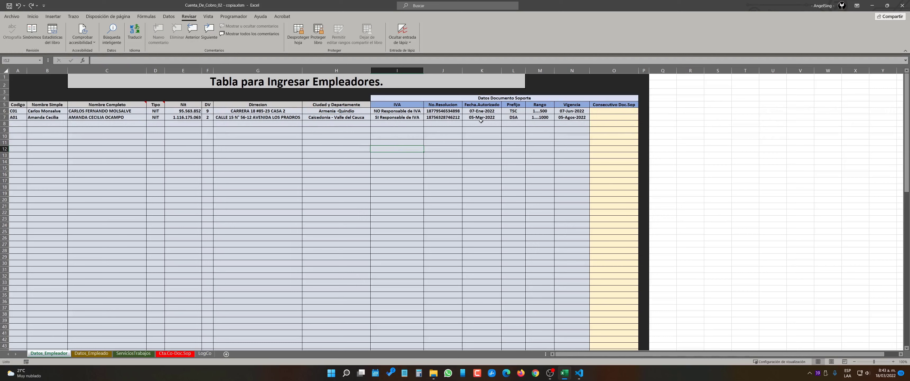
left_click(442, 123)
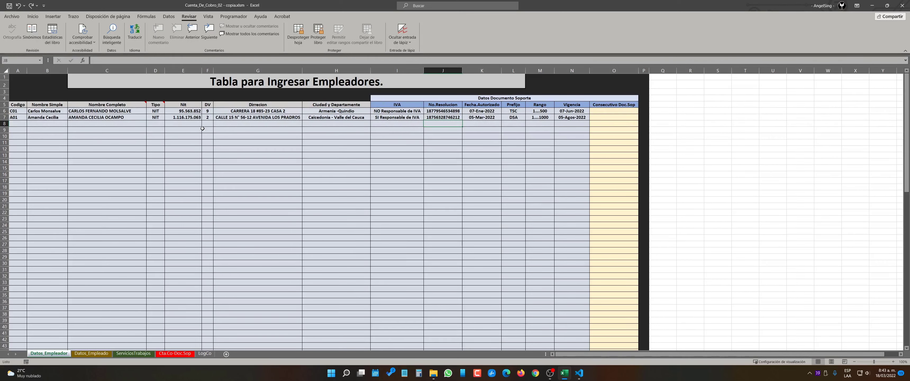
left_click(450, 134)
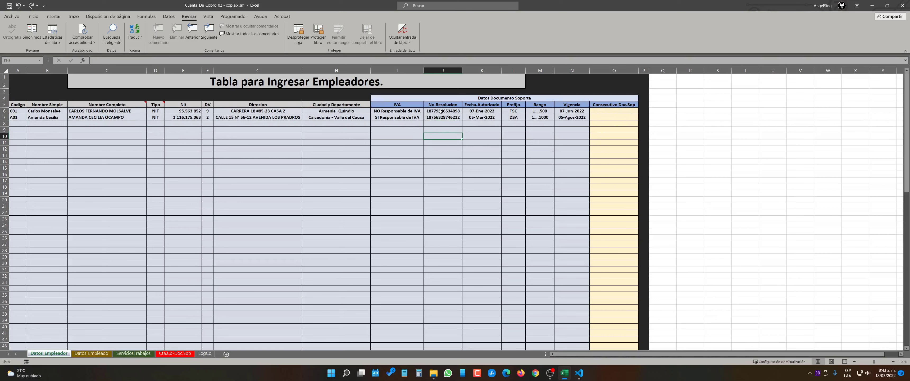
left_click(441, 111)
left_click(393, 114)
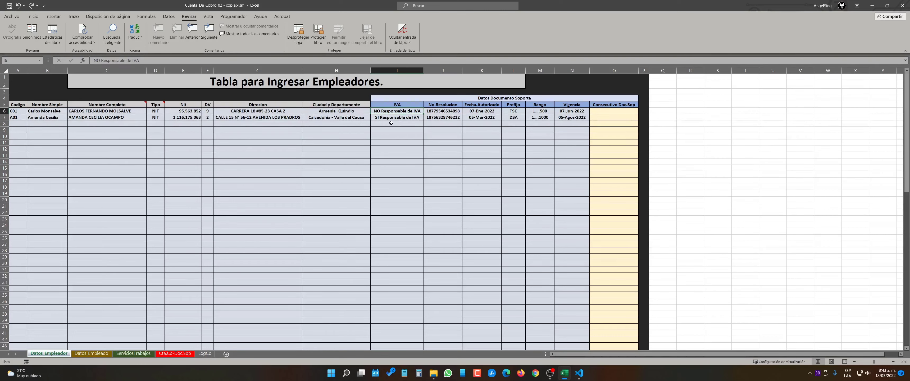
left_click(404, 117)
left_click(404, 112)
left_click(472, 117)
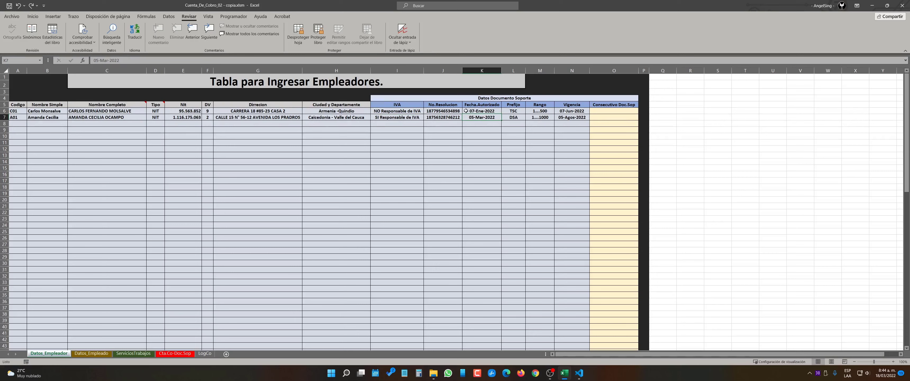
left_click(456, 110)
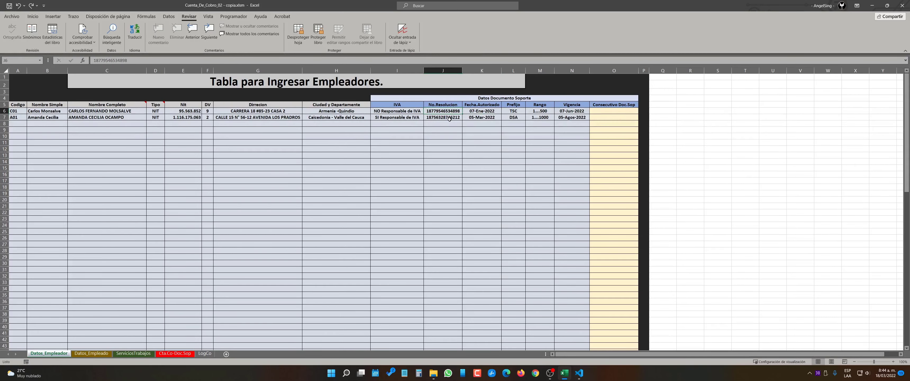
left_click(448, 119)
left_click(446, 111)
- Review the first employer's Fecha.Autorizado, Prefijo, Rango and Vigencia entries in the supporting-document section
left_click(487, 112)
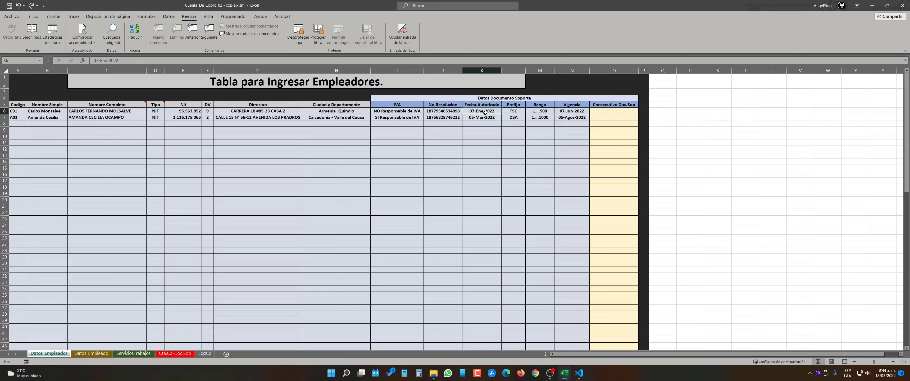
left_click(519, 112)
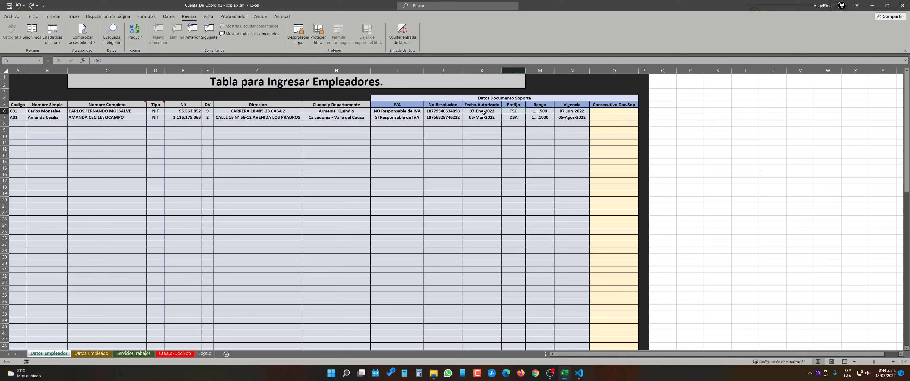
left_click(542, 112)
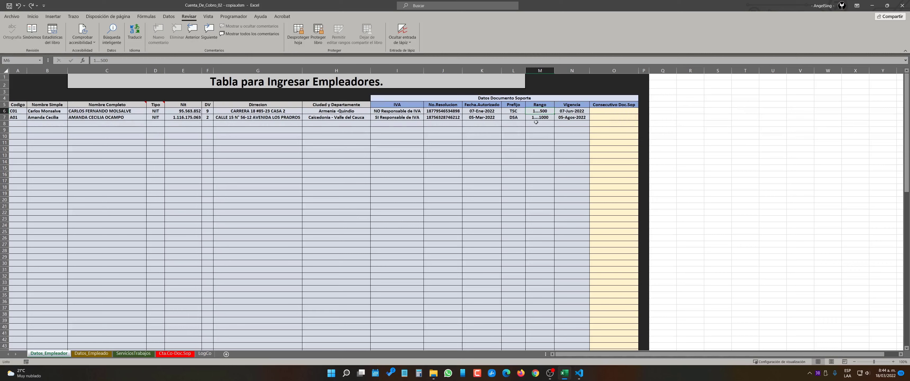
left_click(573, 113)
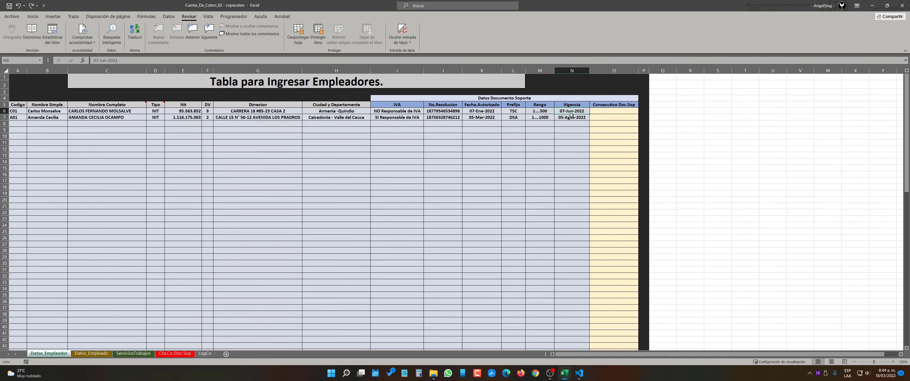
- Review the first employer's Vigencia entry and the Consecutivo Doc.Sop cells for both employers
left_click(571, 115)
left_click(609, 113)
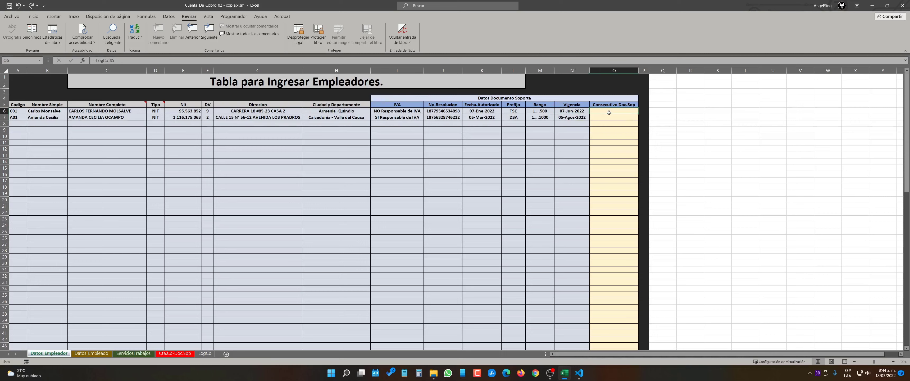
left_click(605, 118)
left_click(603, 112)
key("Down")
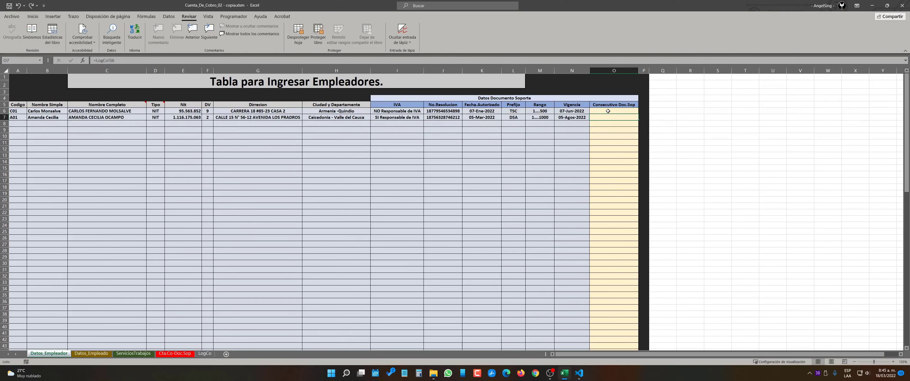
left_click(608, 111)
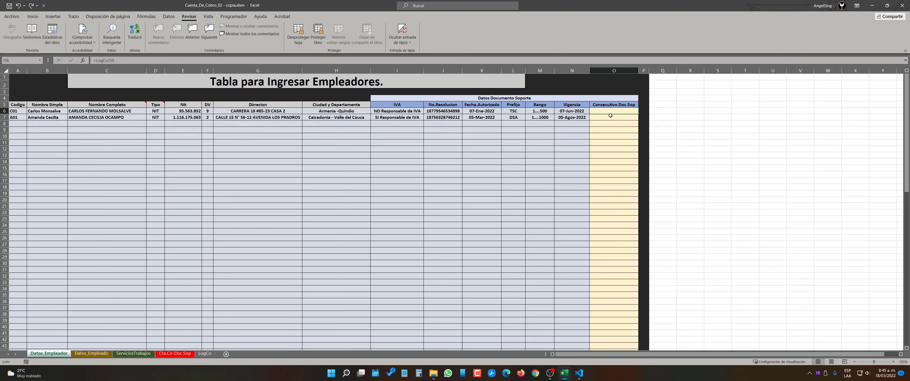
left_click(613, 118)
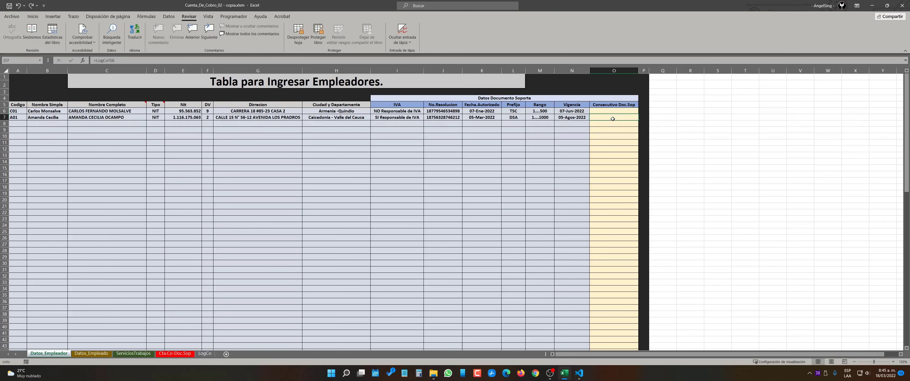
left_click(613, 111)
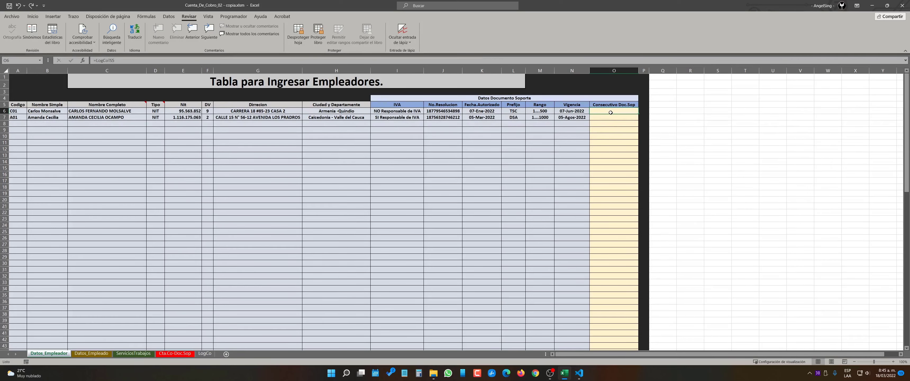
- Try to edit the first employer's Consecutivo Doc.Sop cell
double_click(610, 112)
left_click(456, 204)
left_click(615, 118)
key("Up")
left_click(559, 142)
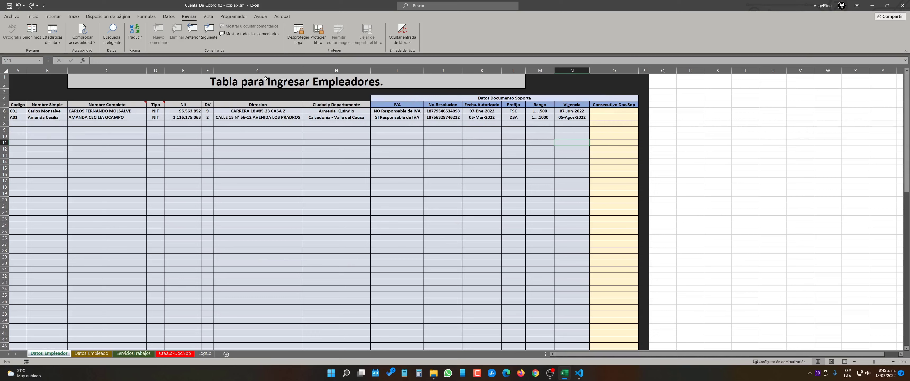
- Paste the two prepared employee records into the Datos_Empleado sheet, starting at cell A6
left_click(91, 353)
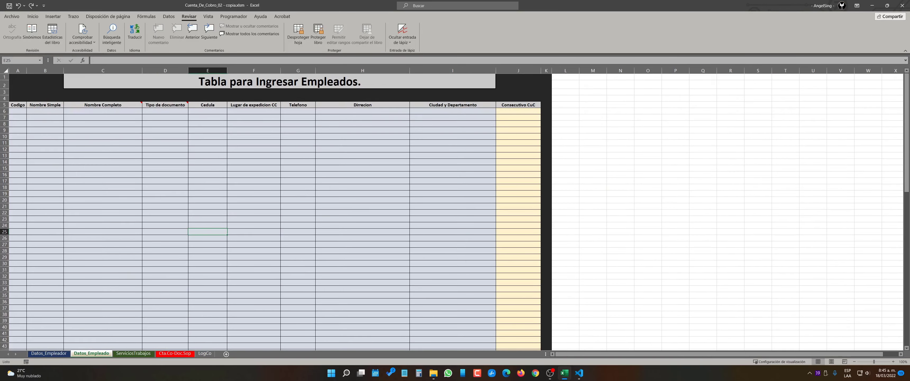
key("alt+Tab")
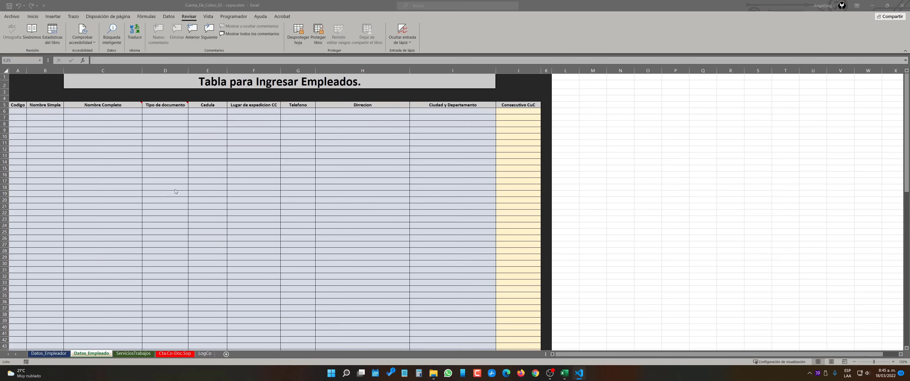
key("alt+Tab")
left_click(20, 112)
right_click(20, 113)
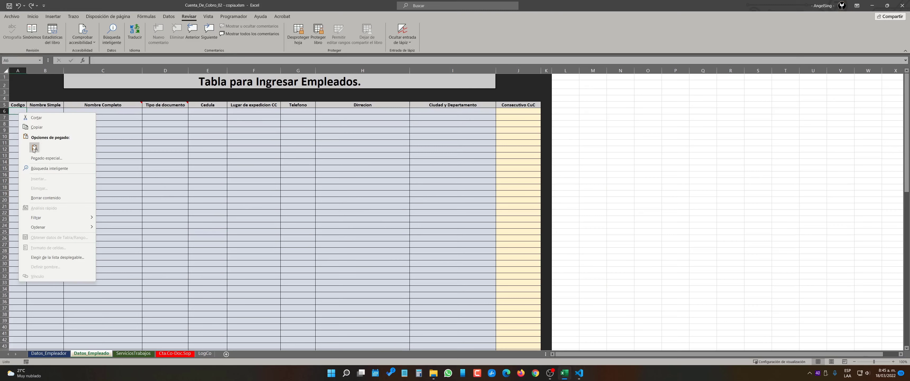
left_click(34, 148)
left_click(171, 161)
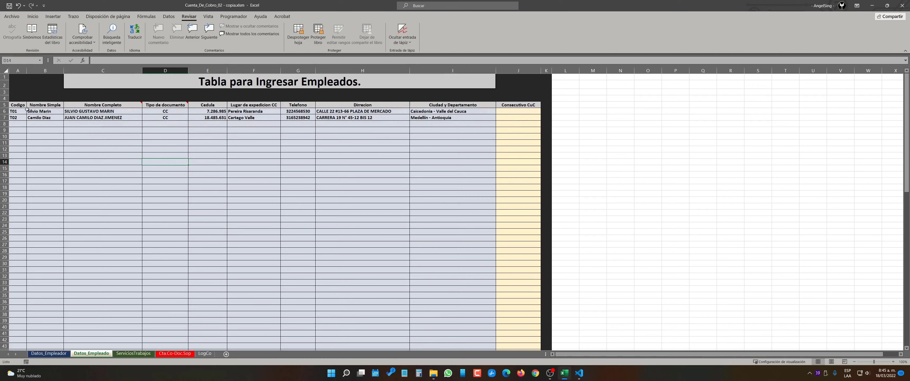
- Review the first employee's record from Nombre Simple through Ciudad y Departamento
left_click(52, 113)
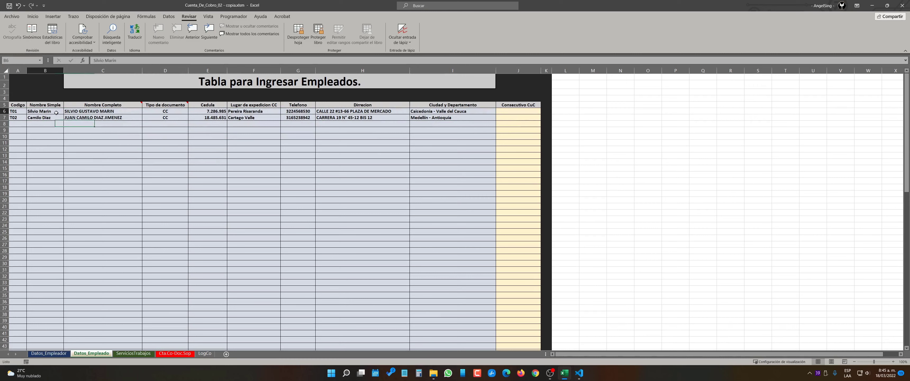
left_click(124, 112)
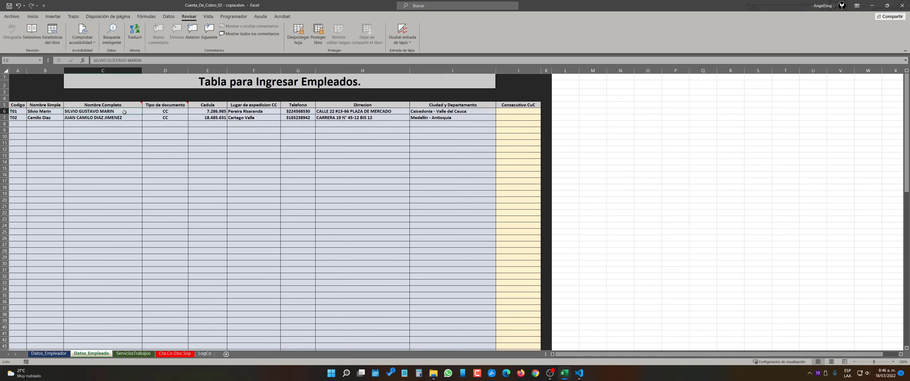
left_click(169, 113)
left_click(204, 113)
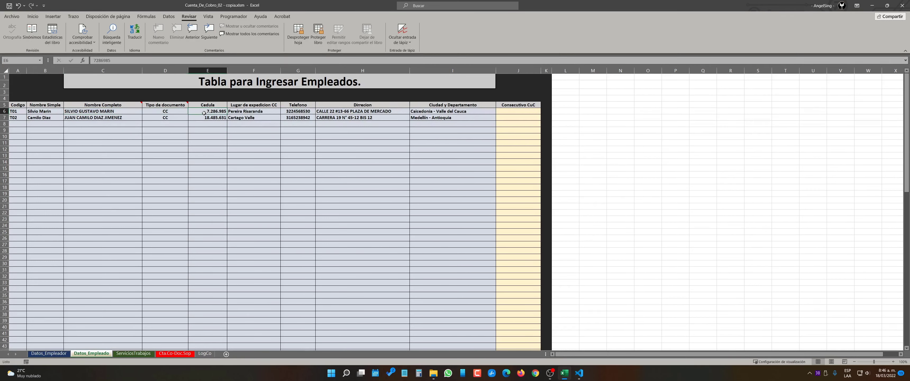
left_click(266, 112)
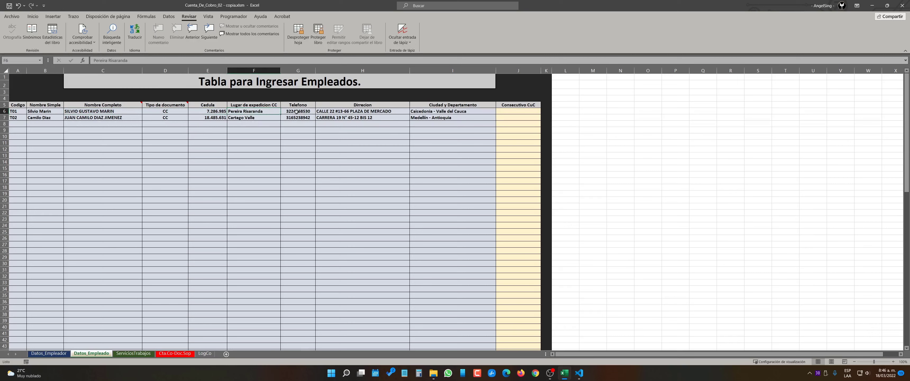
key("Tab")
left_click(377, 111)
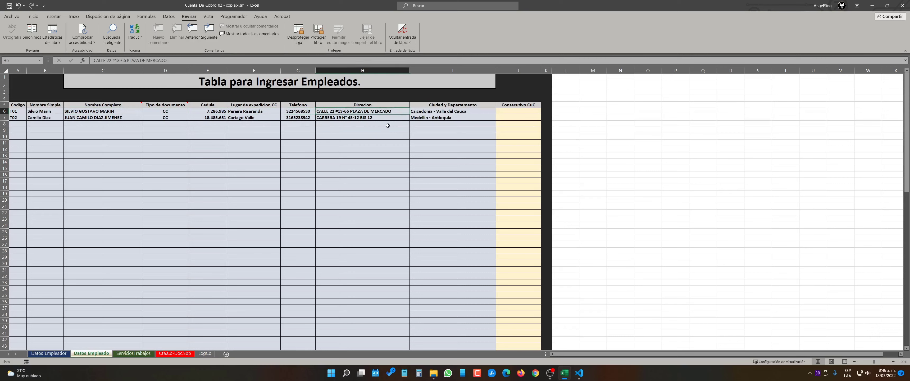
left_click(467, 110)
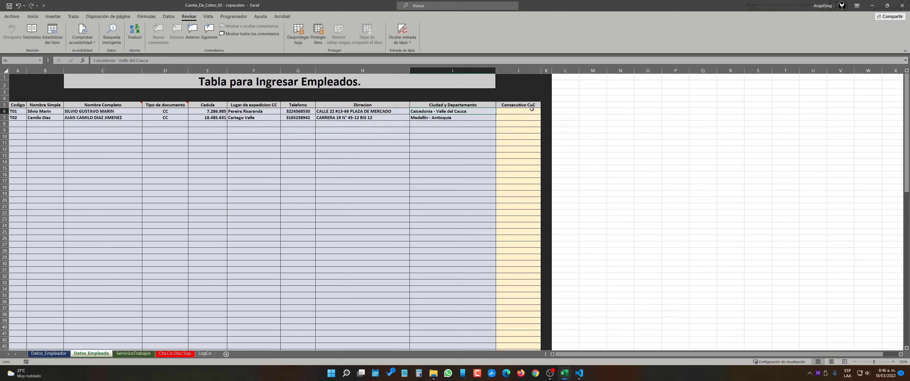
- Examine the Consecutivo CuC cells for both employees
left_click(521, 113)
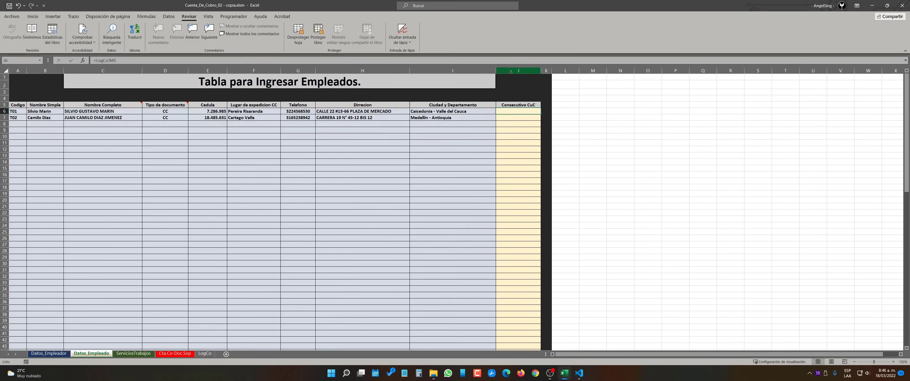
left_click(511, 121)
left_click(507, 113)
left_click(344, 182)
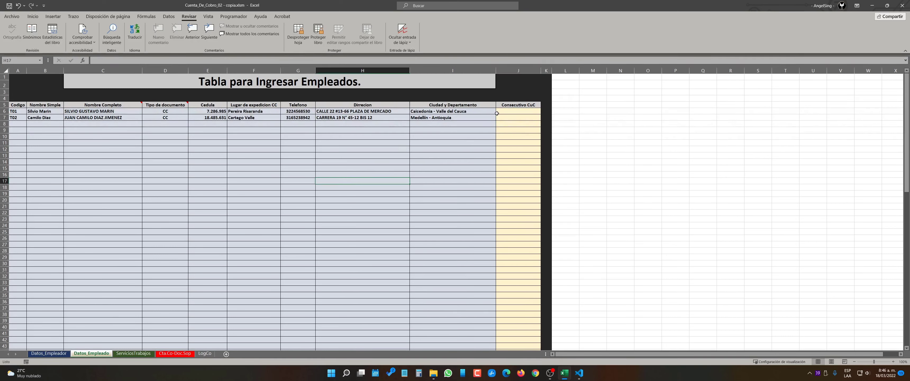
left_click(533, 114)
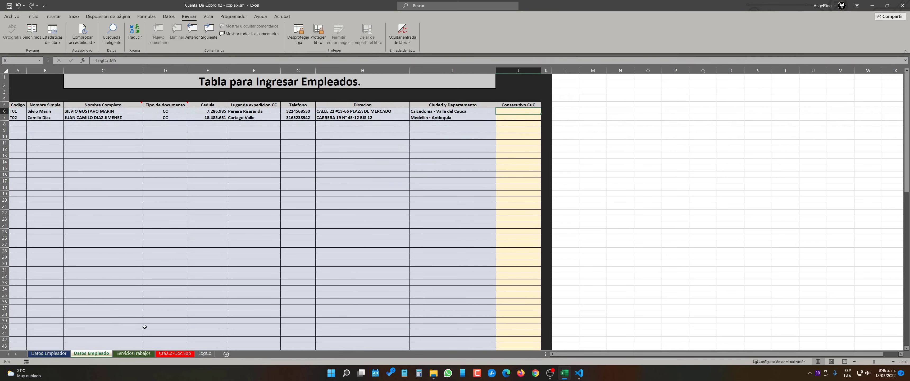
- Open the ServiciosTrabajos sheet and review the services list and the first empty row below it
left_click(133, 353)
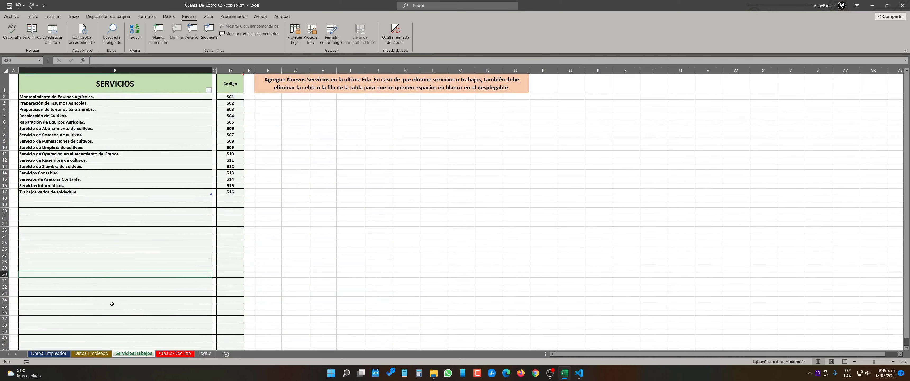
left_click(116, 257)
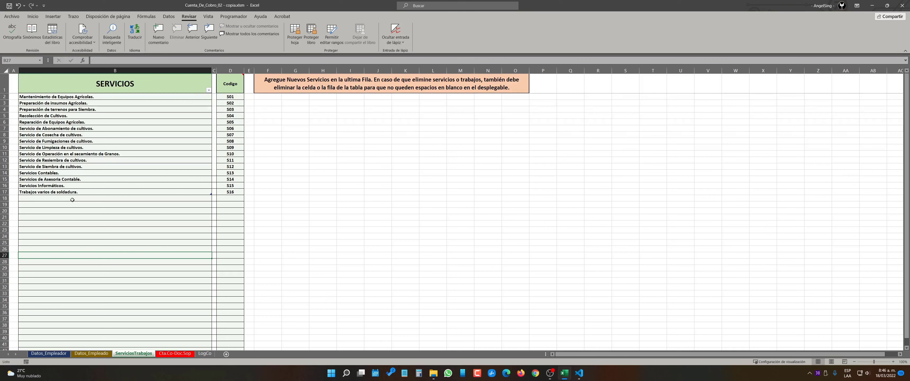
left_click(97, 201)
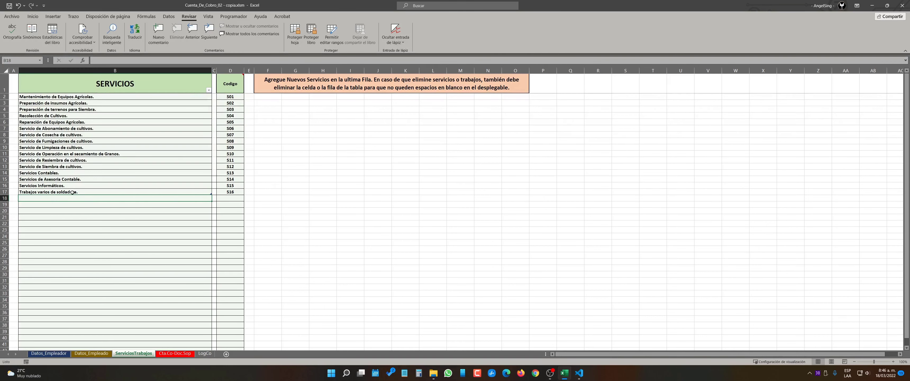
left_click(151, 216)
- Add a test service "aaaaaaa" in cell B18 of the services list and check the Codigo cell in row 18
left_click(103, 198)
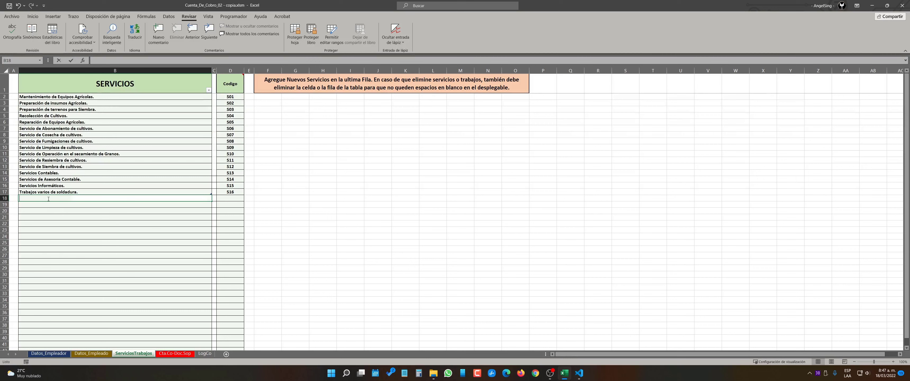
type("aaaaaaa")
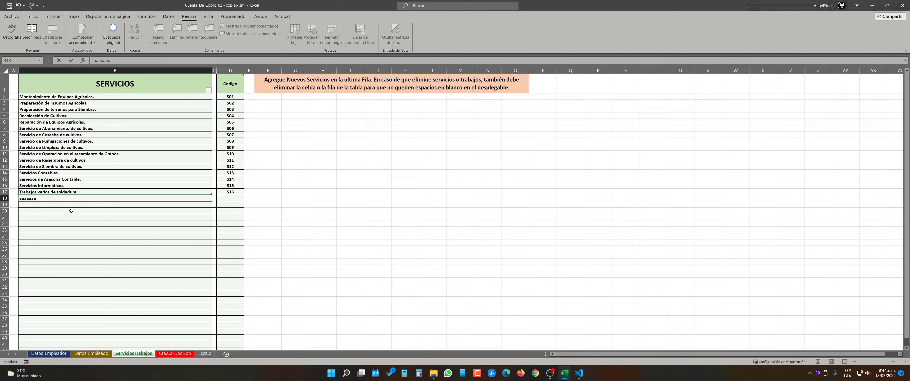
key("Return")
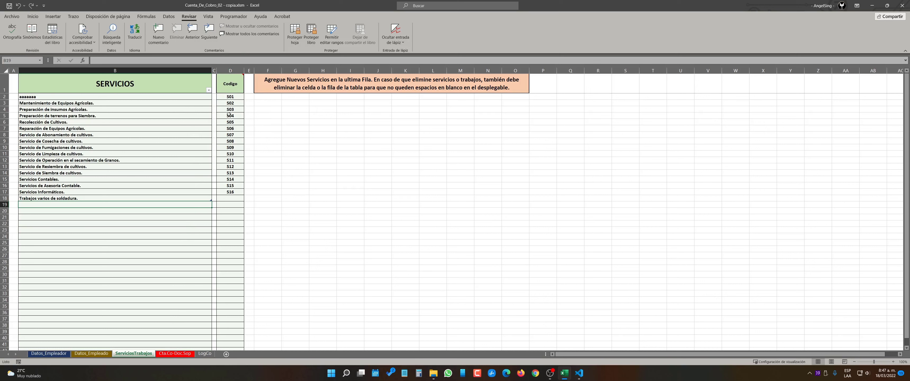
left_click(234, 200)
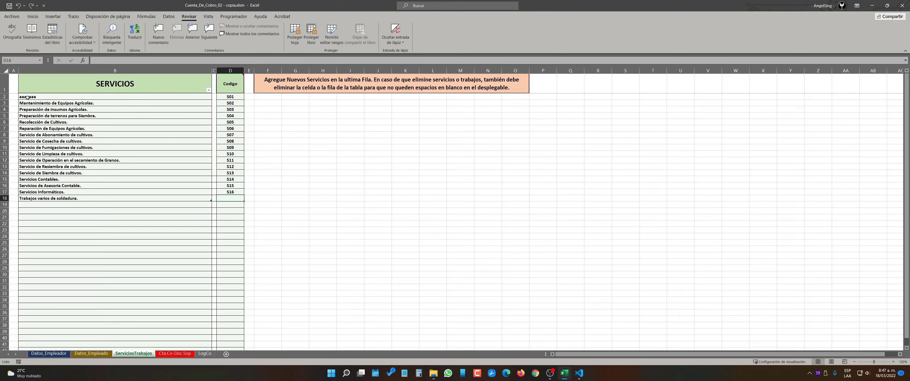
- Open the Cta.Co-Doc.Sop sheet and review the payment claim preview, data-entry section and informative tables
left_click(175, 353)
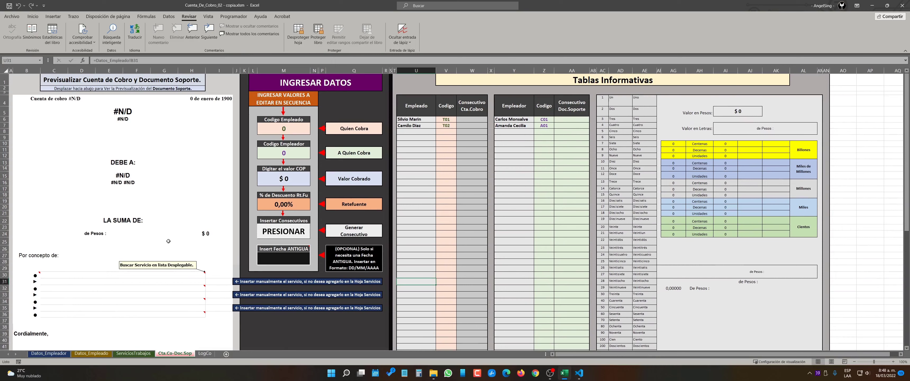
left_click(282, 333)
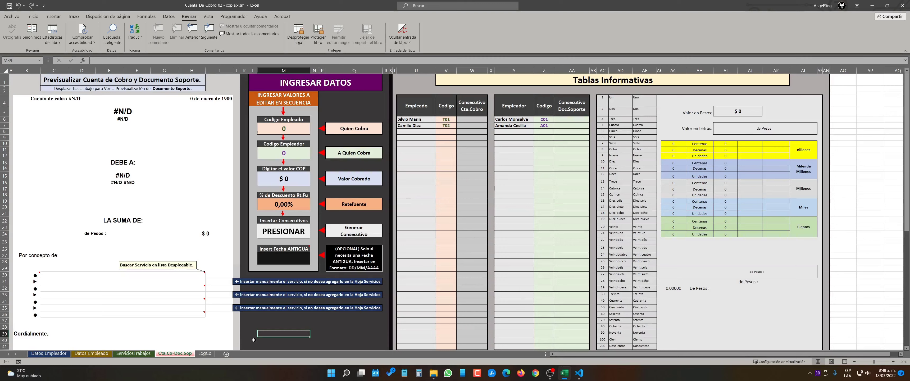
left_click(277, 324)
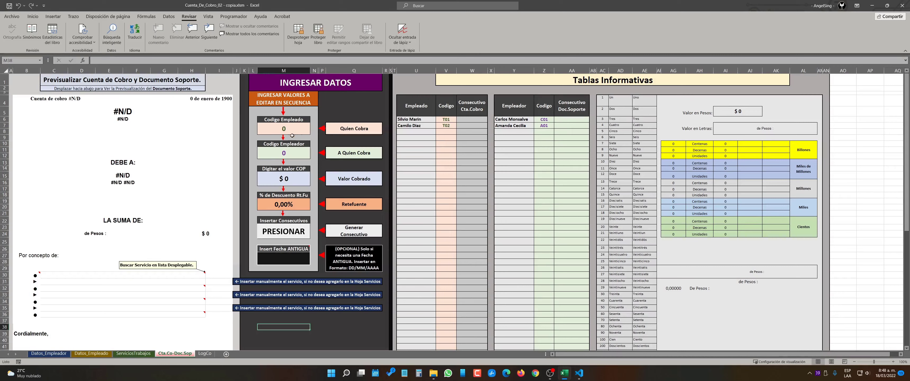
- Set Codigo Empleado to T02 and check the employee's details in the payment claim and supporting-document previews
left_click(288, 128)
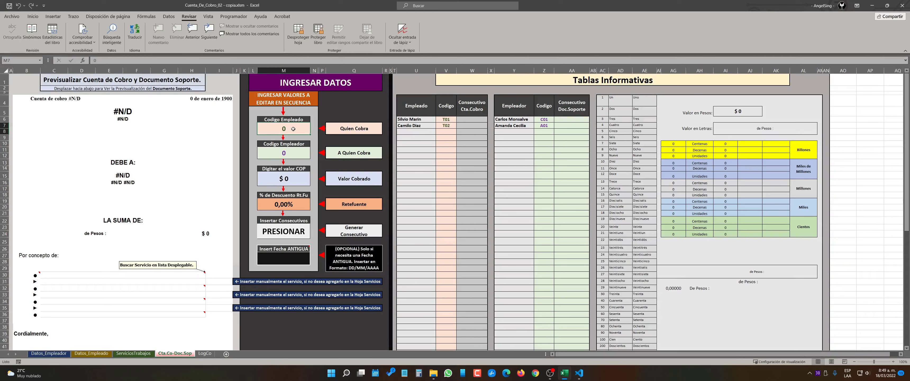
type("T02")
key("Return")
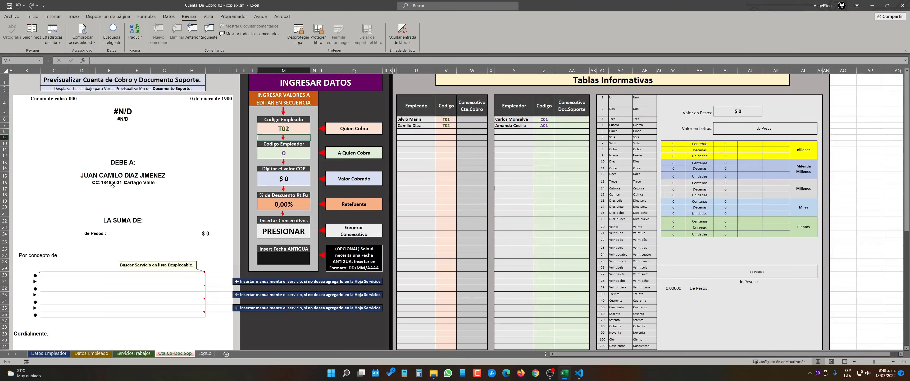
scroll(152, 188, "down", 1)
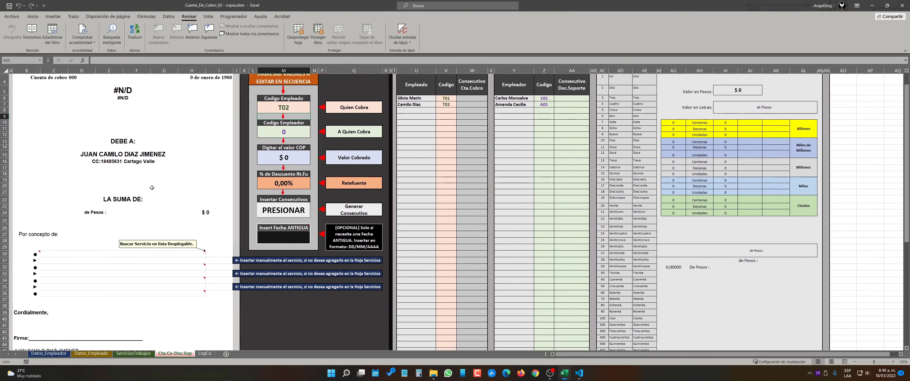
scroll(152, 188, "down", 10)
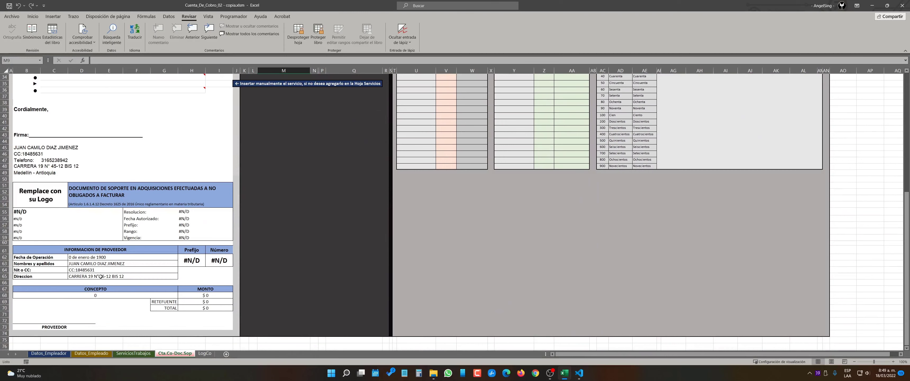
scroll(159, 274, "up", 11)
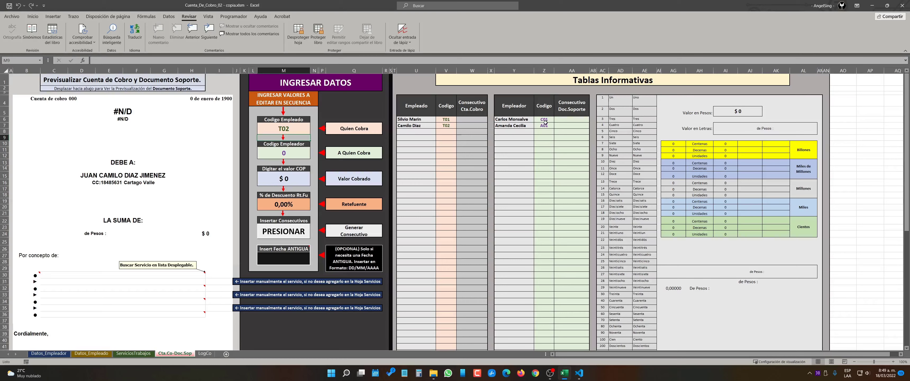
- Set Codigo Empleador to C01 and check the employer's details in the payment claim and supporting-document previews
left_click(284, 153)
type("C01")
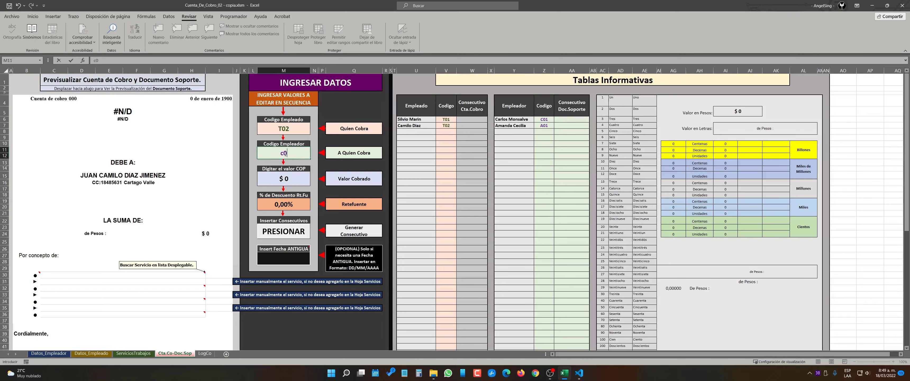
key("Return")
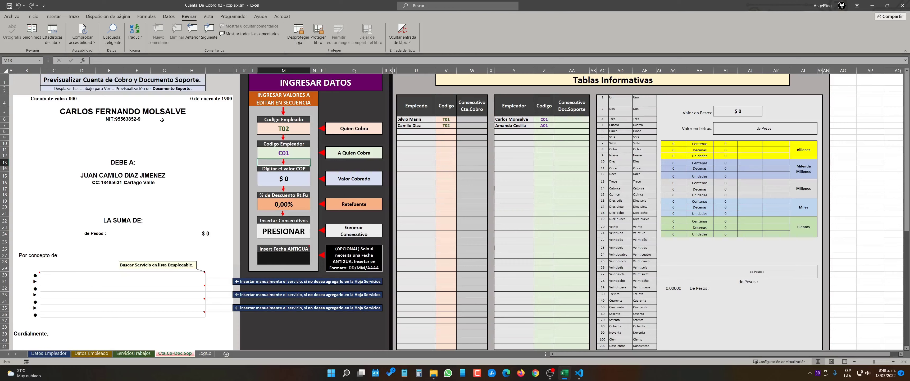
scroll(163, 177, "down", 12)
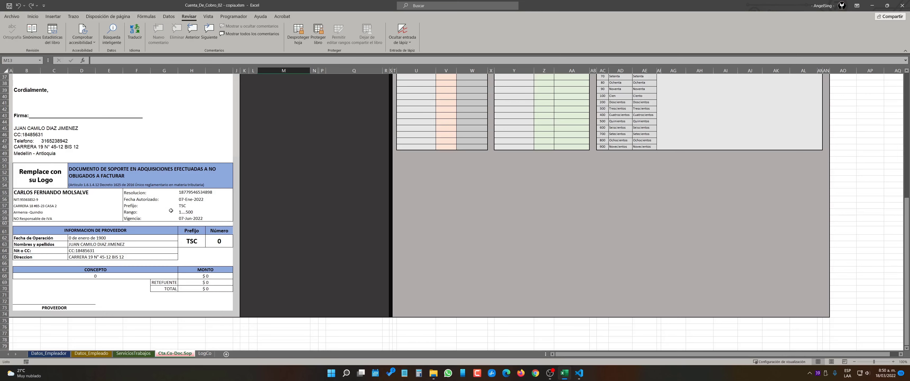
scroll(171, 205, "up", 2)
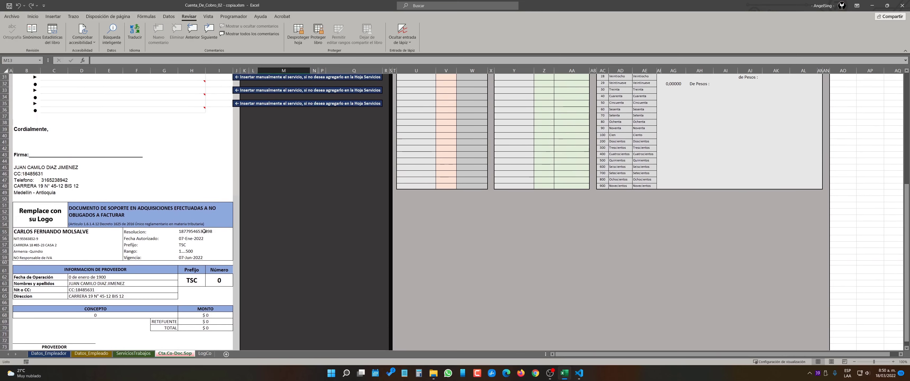
- Change Codigo Empleador to A01 and check the employer's details in the payment claim and supporting-document previews
scroll(314, 234, "up", 10)
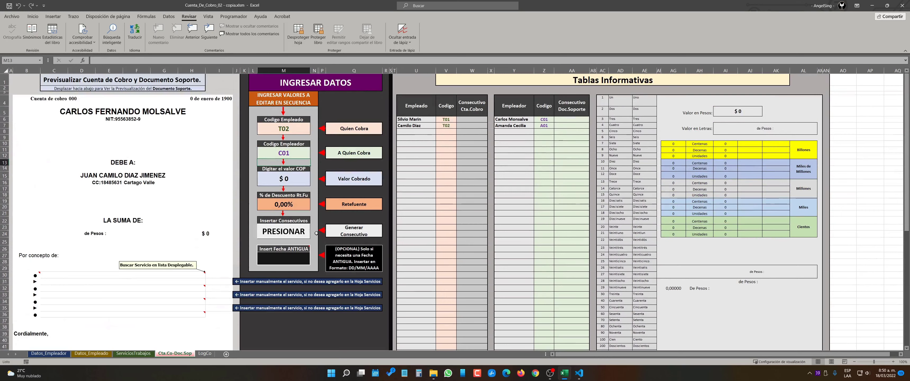
left_click(287, 154)
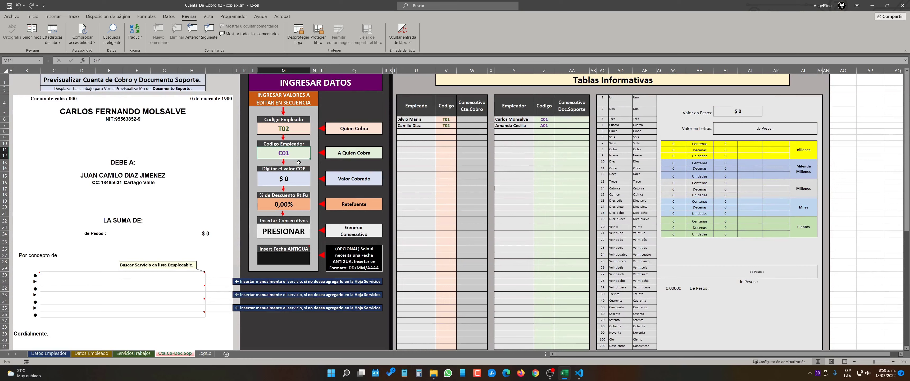
type("A01")
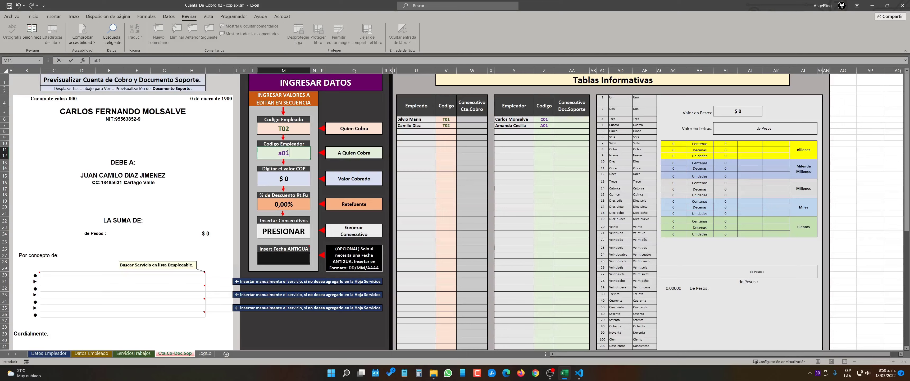
key("Return")
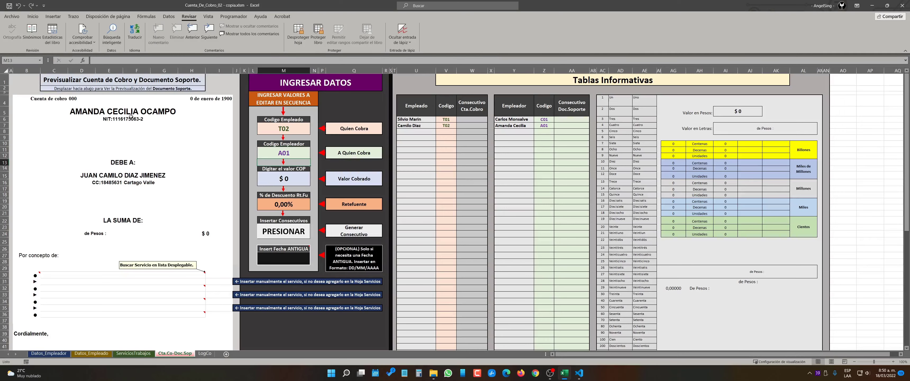
scroll(188, 170, "down", 12)
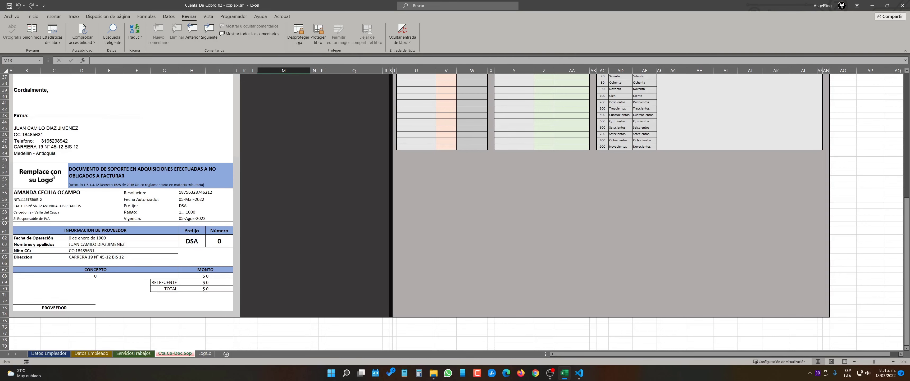
- Unprotect the sheet to try replacing the supporting document's logo placeholder with a picture from a file, and protect the sheet again
left_click(298, 35)
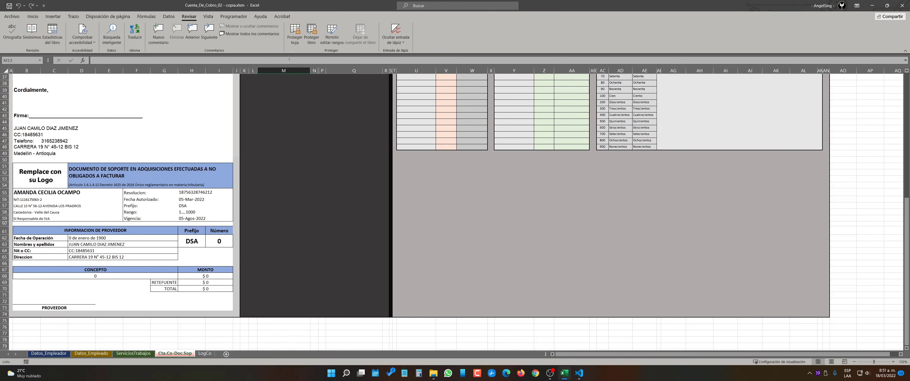
right_click(40, 173)
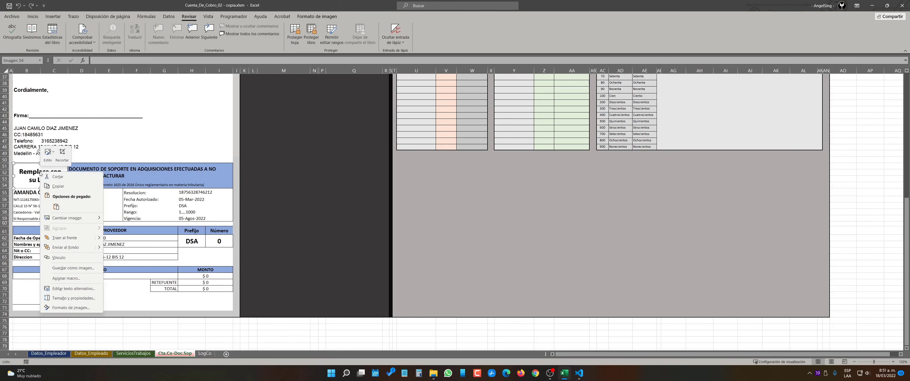
mouse_move(77, 219)
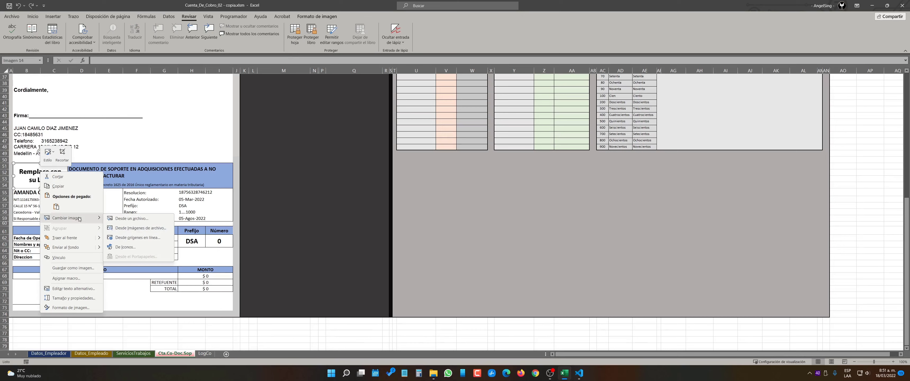
left_click(136, 220)
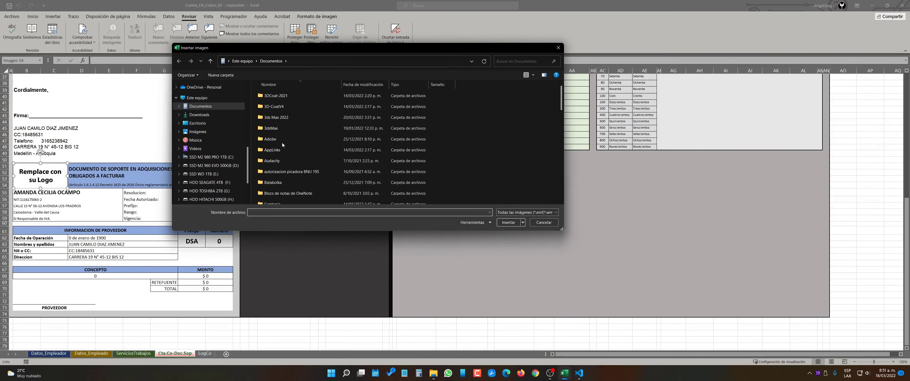
left_click(543, 222)
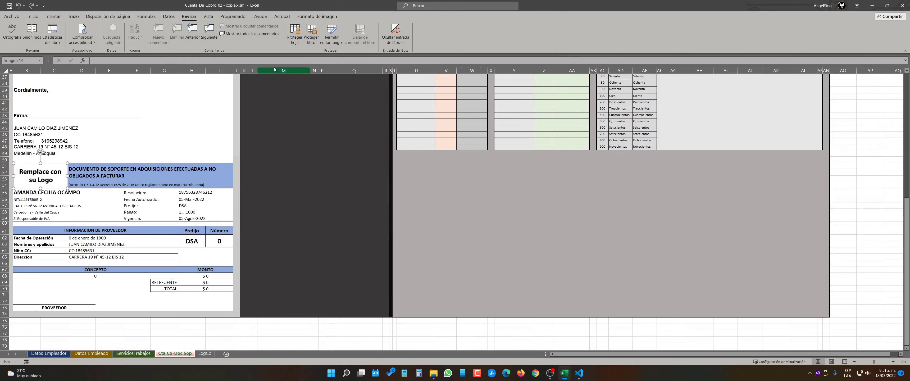
left_click(294, 36)
left_click(520, 240)
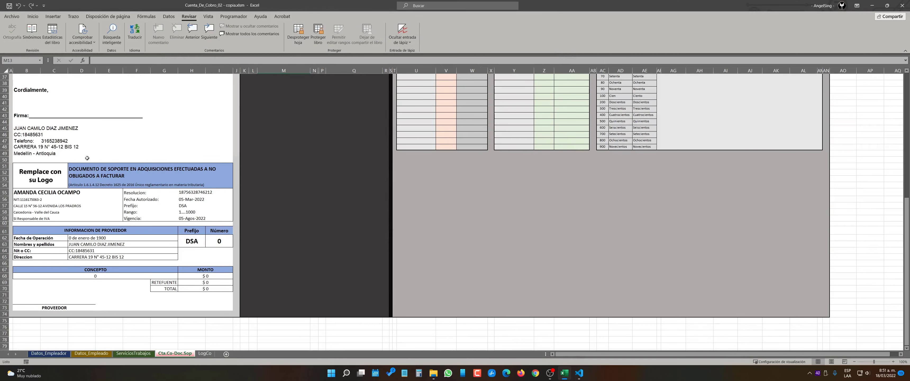
- Set the charged value in COP to 1500000 and check the amount in words and figures in both document previews
scroll(287, 179, "up", 3)
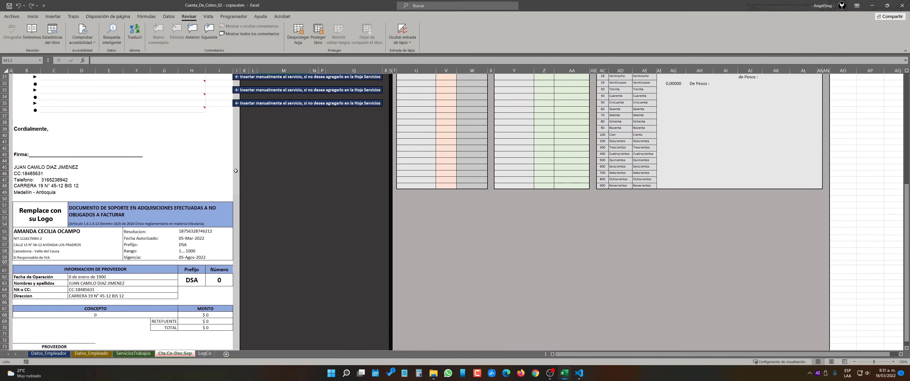
scroll(283, 181, "down", 4)
scroll(286, 159, "up", 14)
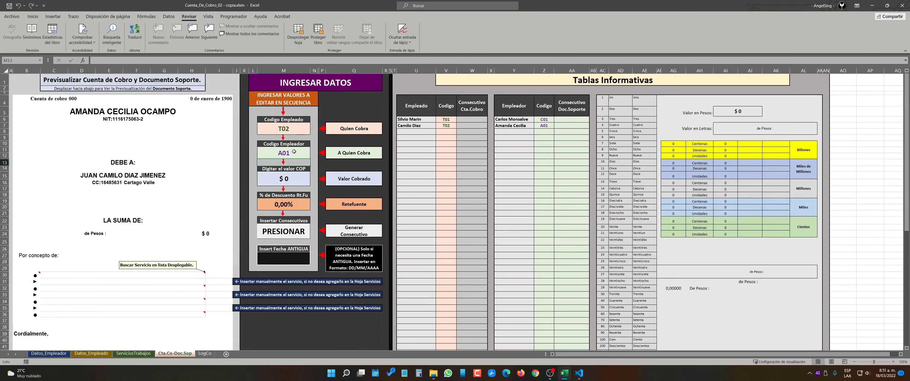
left_click(288, 180)
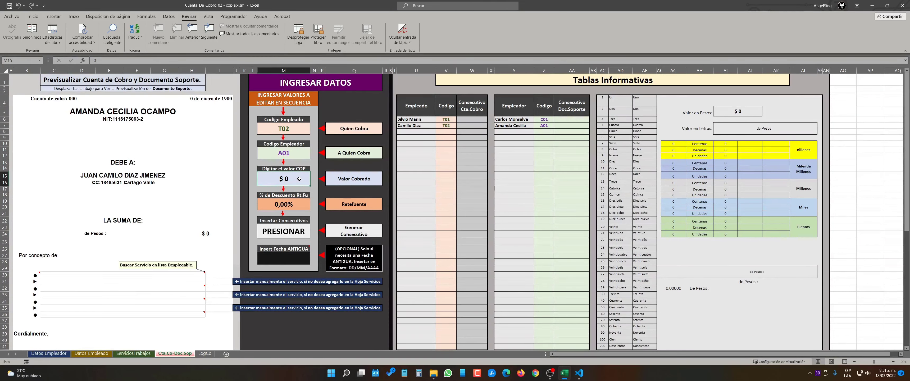
type("1.500.")
type("00000")
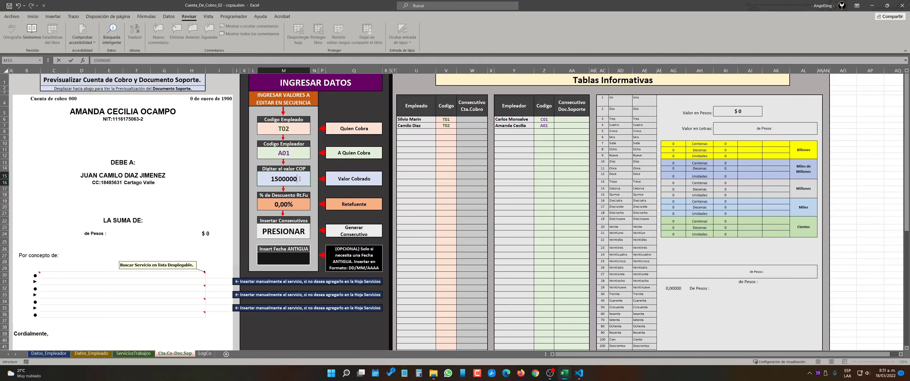
key("Return")
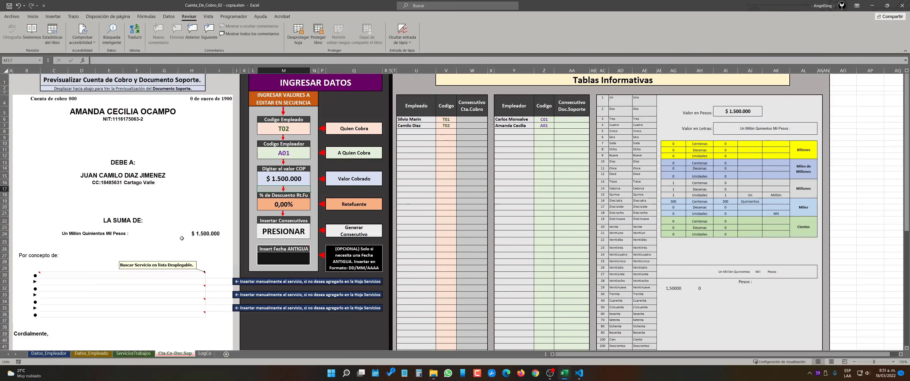
scroll(162, 242, "down", 12)
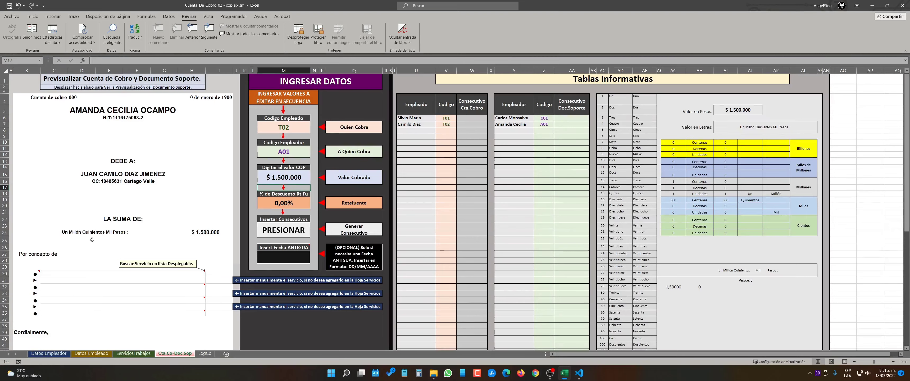
scroll(147, 240, "down", 3)
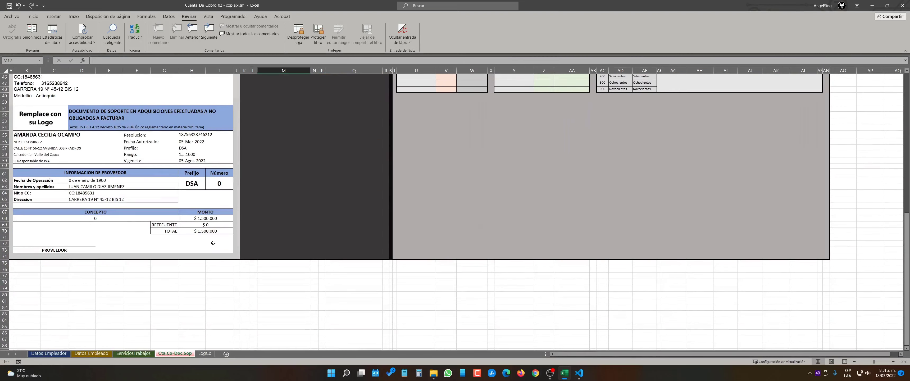
- Change the charged value in COP to 15896356 and check the amount in words and figures in the payment claim
scroll(266, 248, "up", 15)
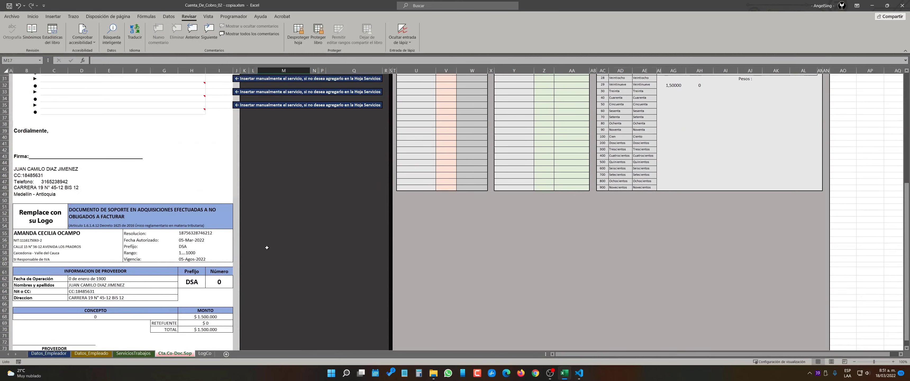
left_click(282, 182)
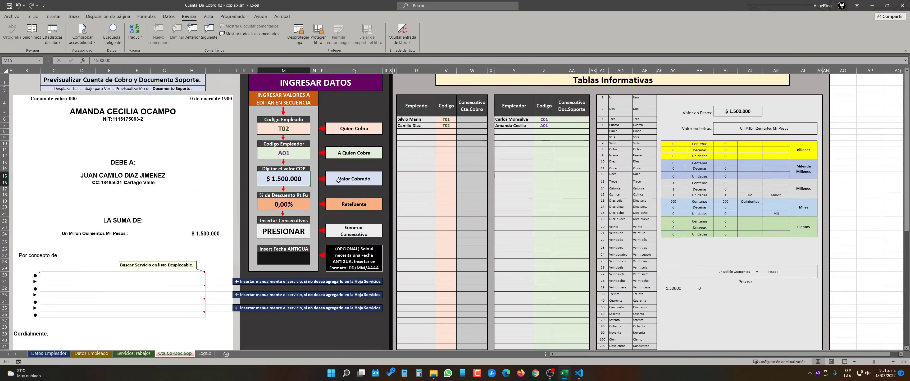
type("15")
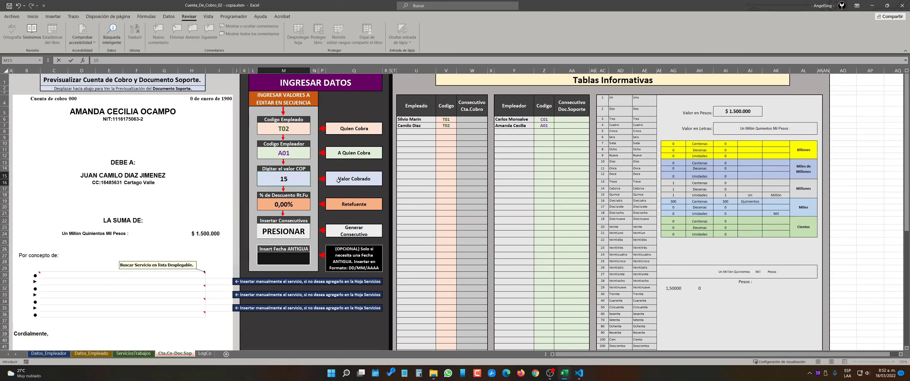
type("896356")
key("Return")
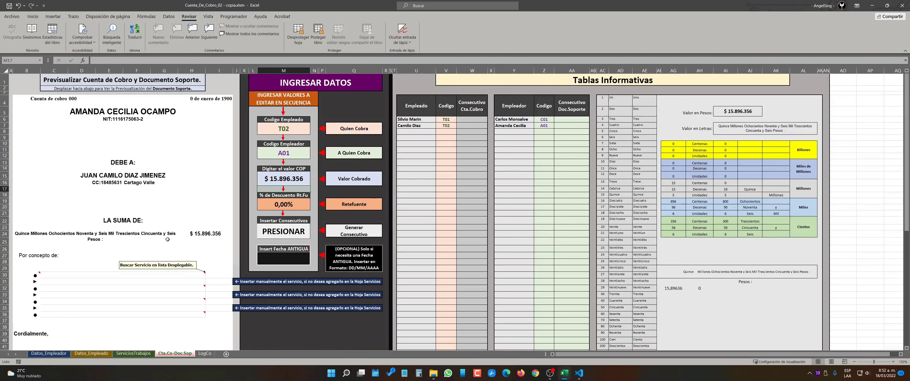
scroll(207, 235, "down", 12)
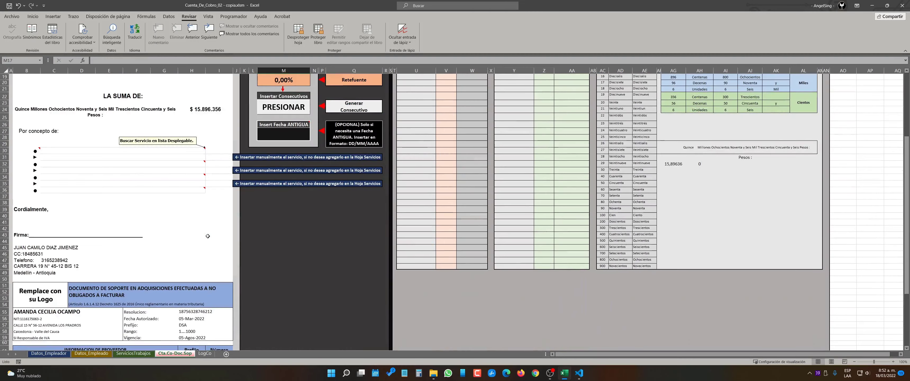
- Set the Rt.Fu discount percentage to 1,5% and check the Retefuente and Total amounts in the supporting document
scroll(285, 279, "up", 12)
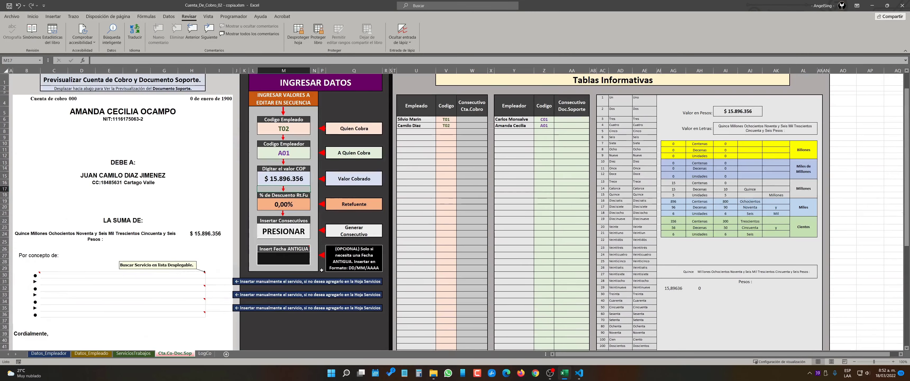
left_click(296, 205)
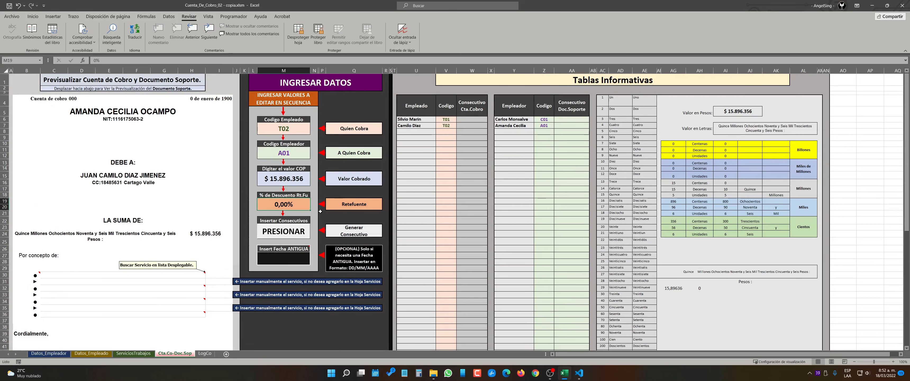
type("1,5")
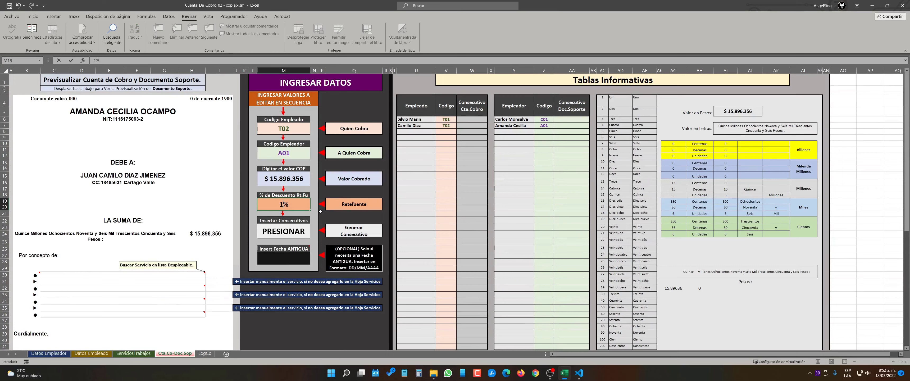
key("Return")
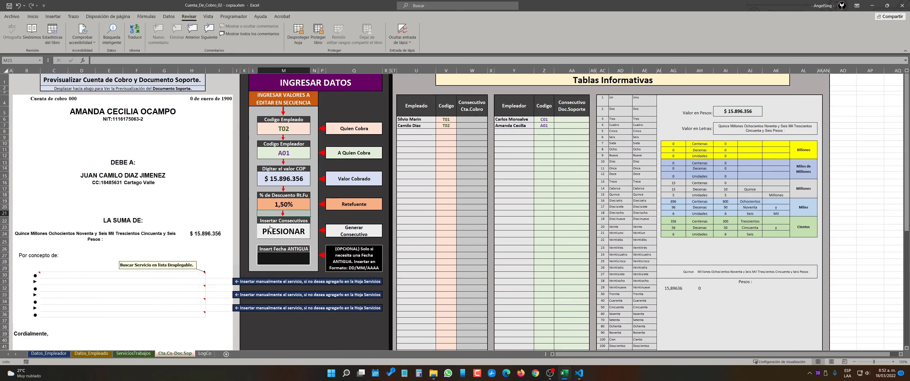
scroll(215, 231, "down", 1)
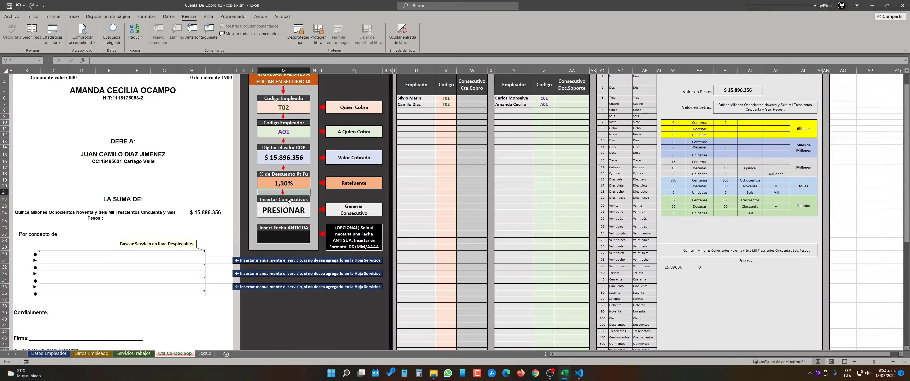
scroll(214, 243, "down", 12)
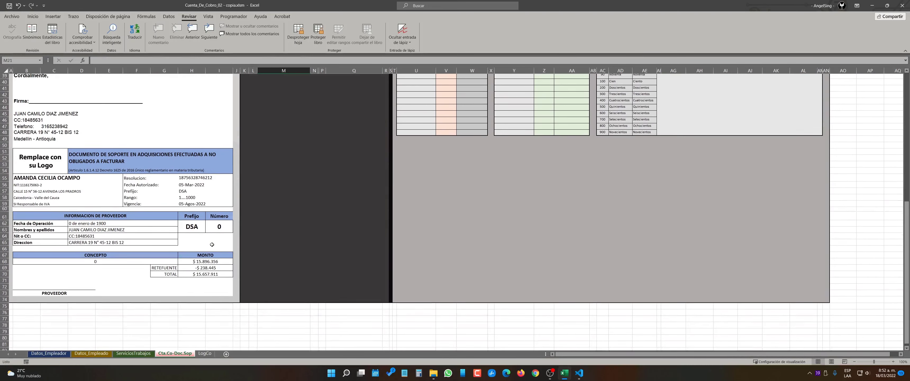
scroll(211, 266, "up", 1)
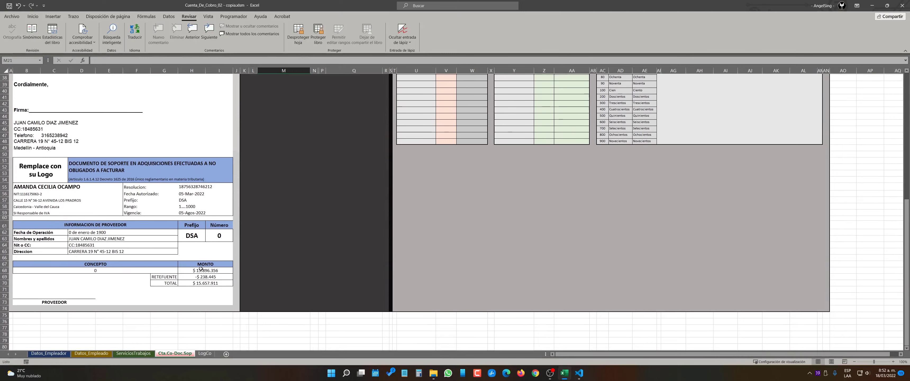
scroll(209, 265, "down", 1)
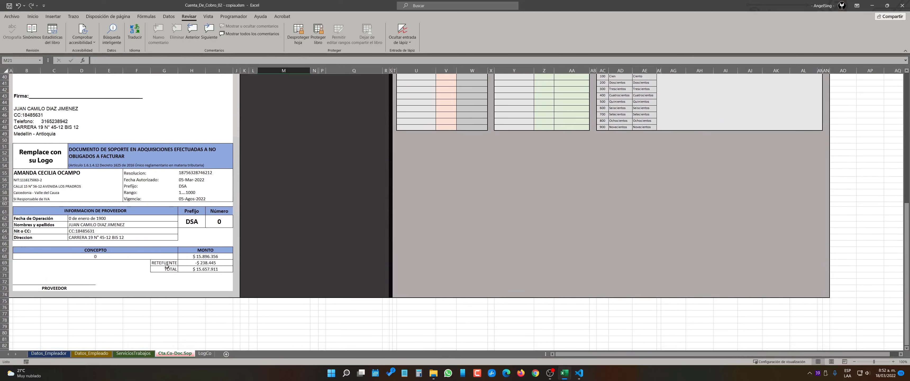
- Compare the charged value in the payment claim with the Retefuente and Total amounts in the supporting document, and review the consecutive number controls
scroll(184, 260, "up", 10)
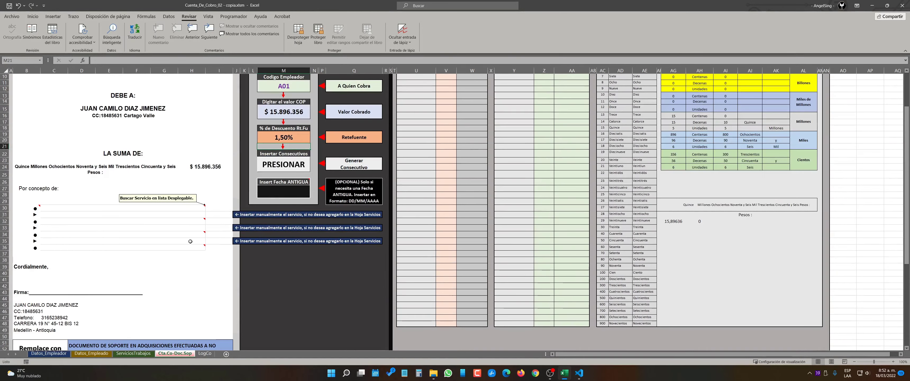
scroll(203, 258, "down", 11)
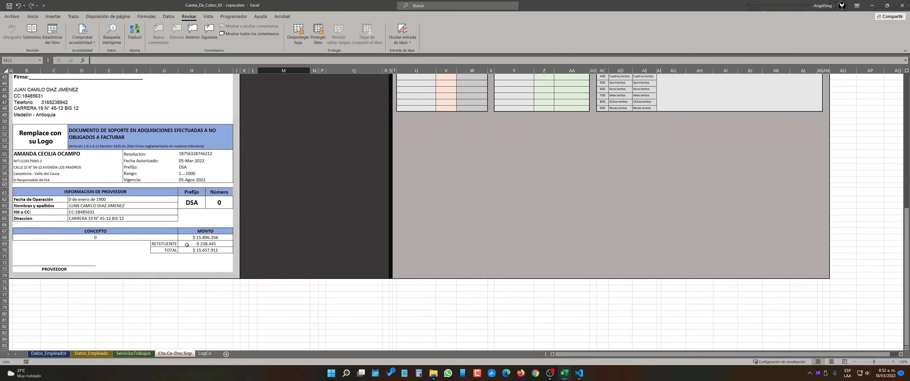
scroll(201, 244, "up", 1)
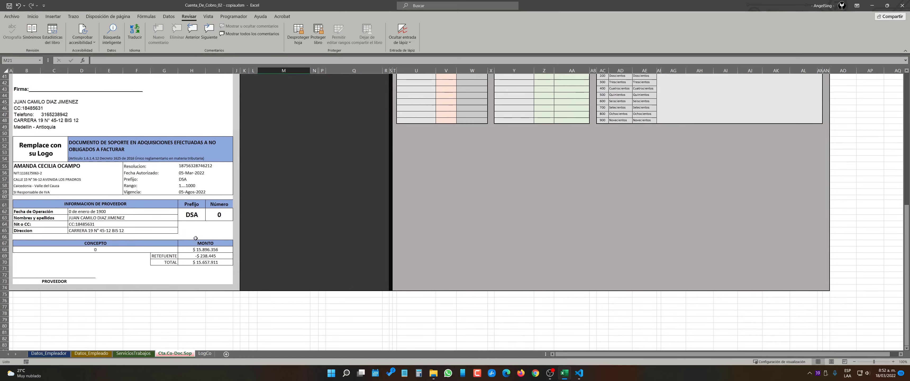
scroll(207, 241, "down", 1)
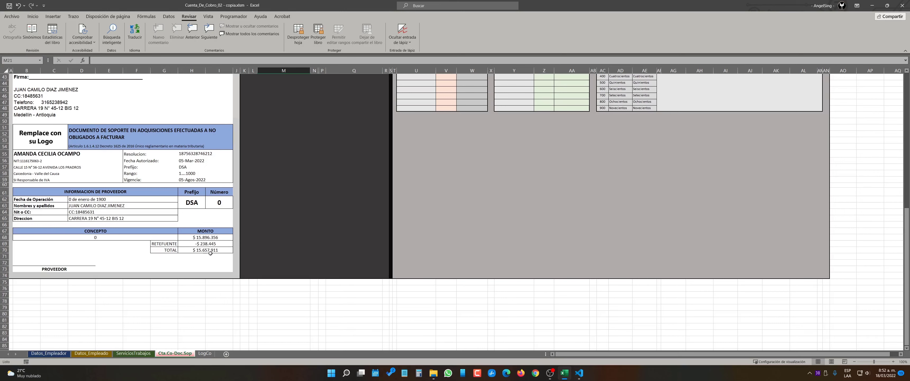
scroll(265, 251, "up", 14)
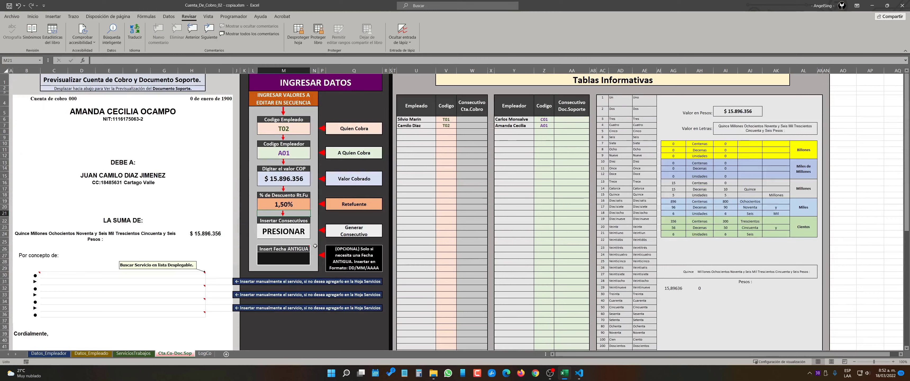
left_click(334, 218)
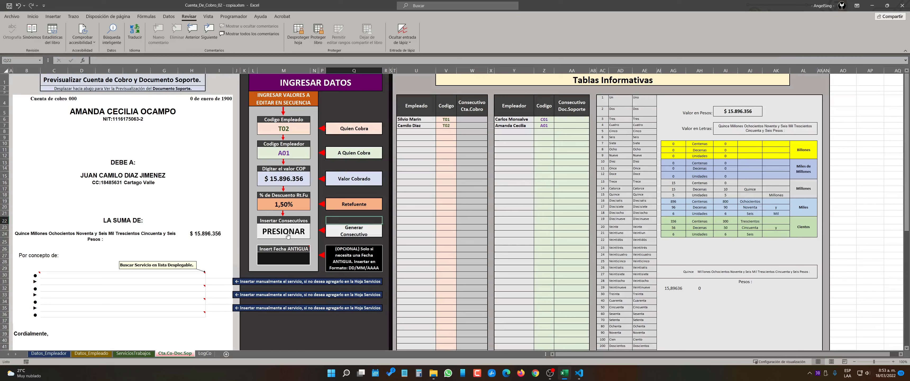
left_click(246, 225)
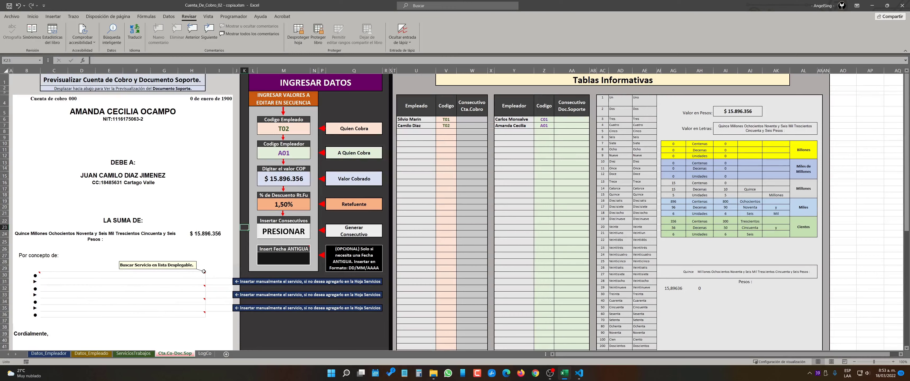
- Review the services offered for the first concept line of the payment claim and compare them with the ServiciosTrabajos sheet
scroll(215, 269, "down", 1)
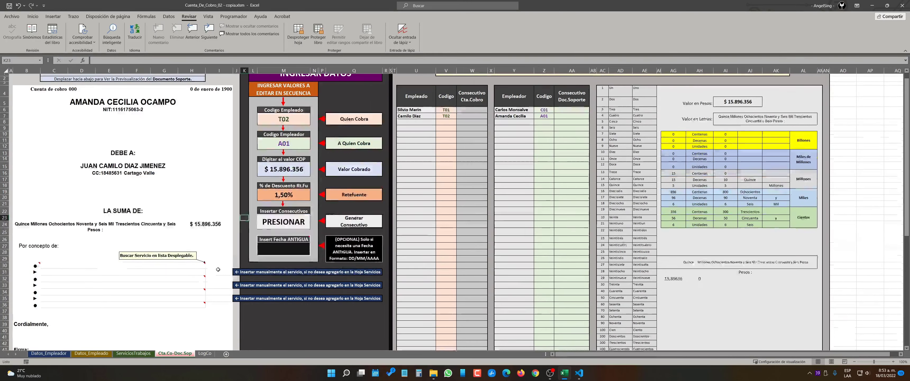
left_click(67, 253)
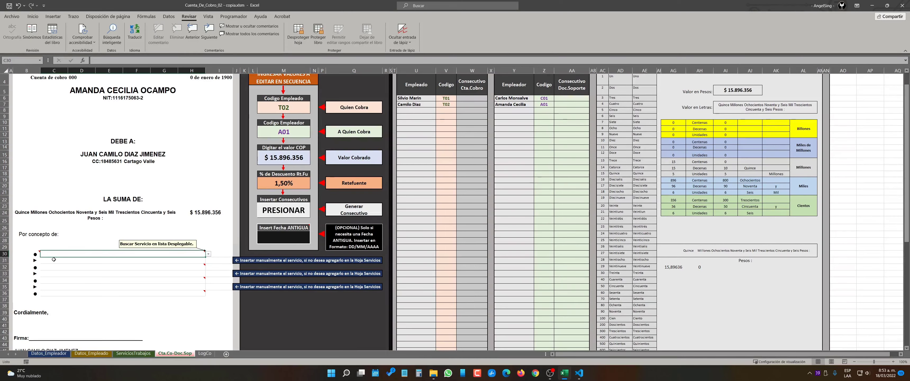
left_click(208, 254)
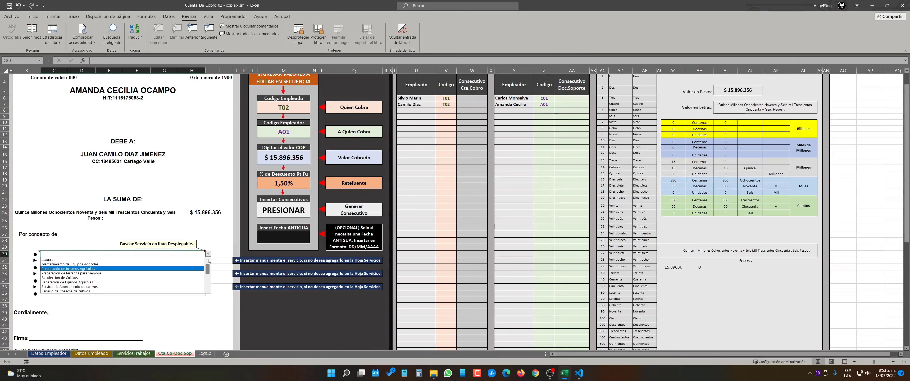
left_click_drag(208, 270, 207, 269)
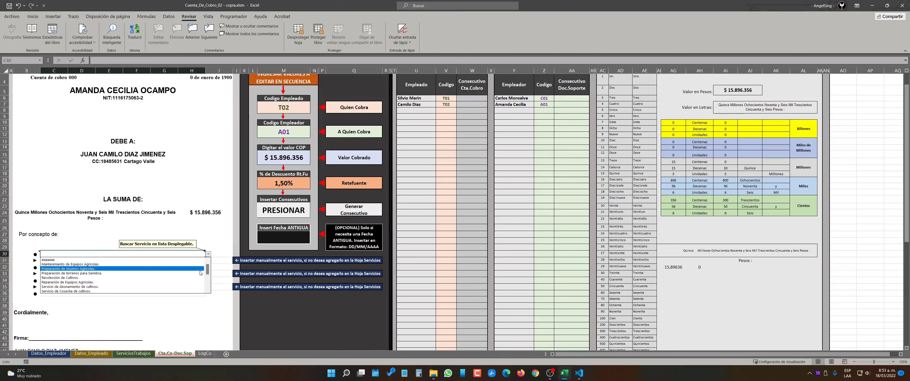
left_click(132, 356)
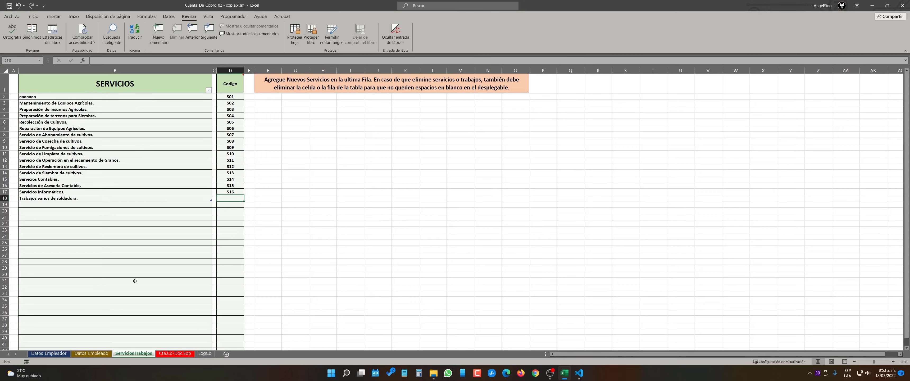
left_click(175, 353)
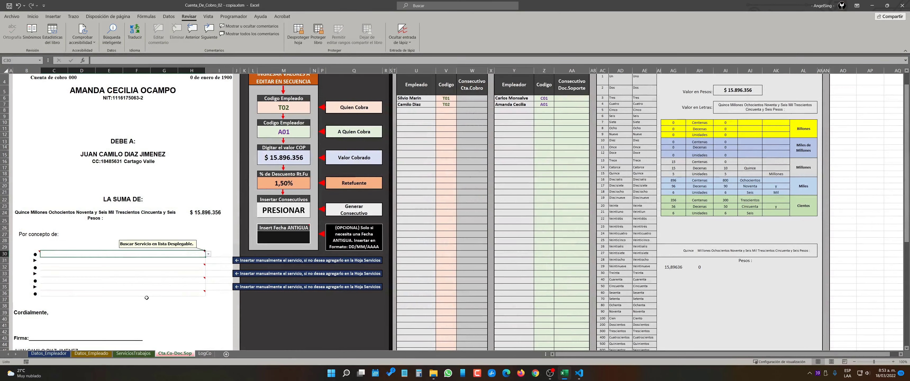
left_click(209, 255)
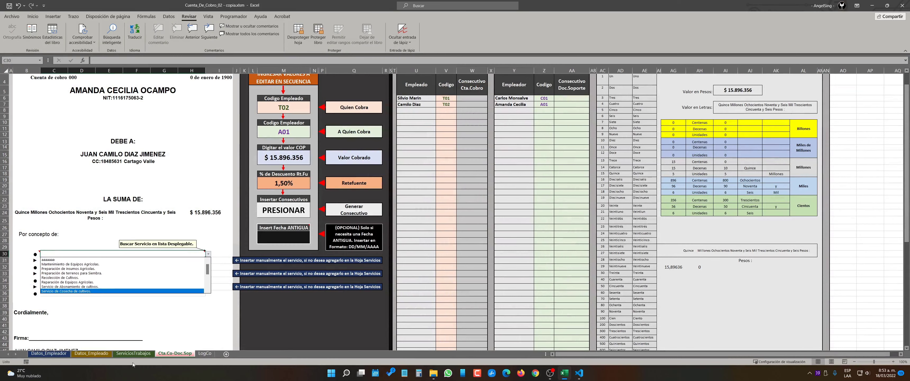
- Delete the "aaaaaaa" entry from the SERVICIOS table on the ServiciosTrabajos sheet
left_click(133, 353)
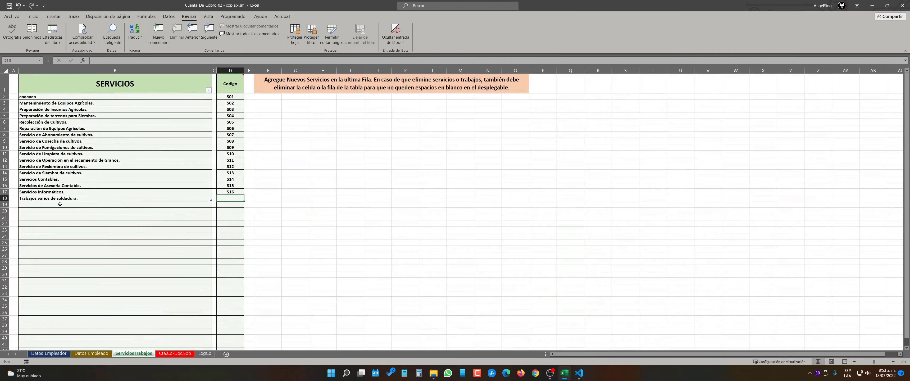
left_click(61, 203)
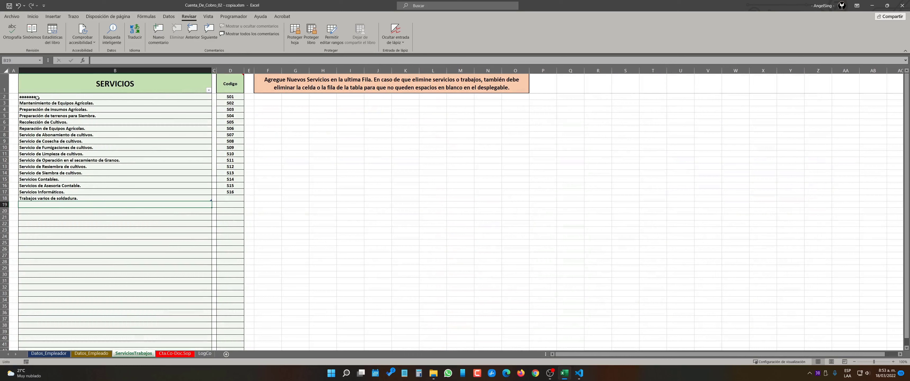
left_click(52, 97)
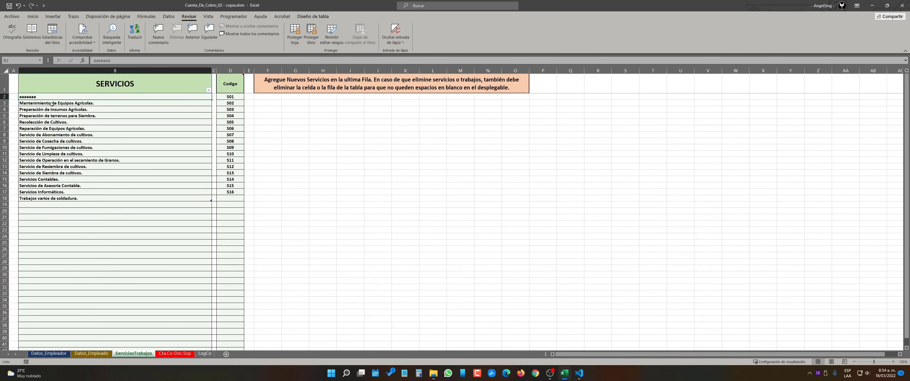
key("ctrl+minus")
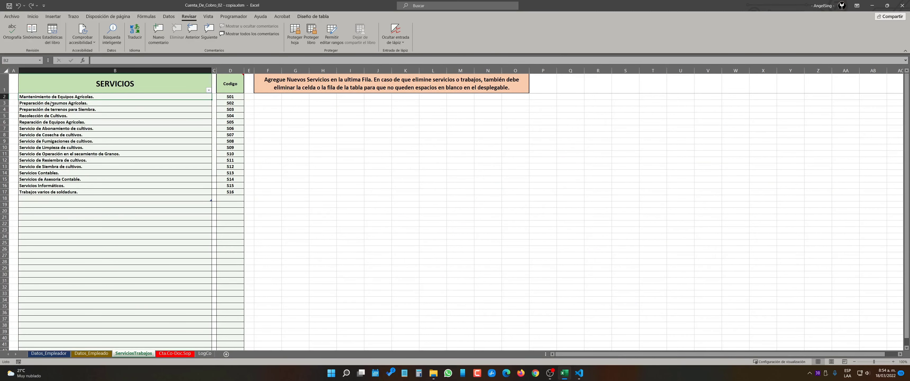
left_click(131, 241)
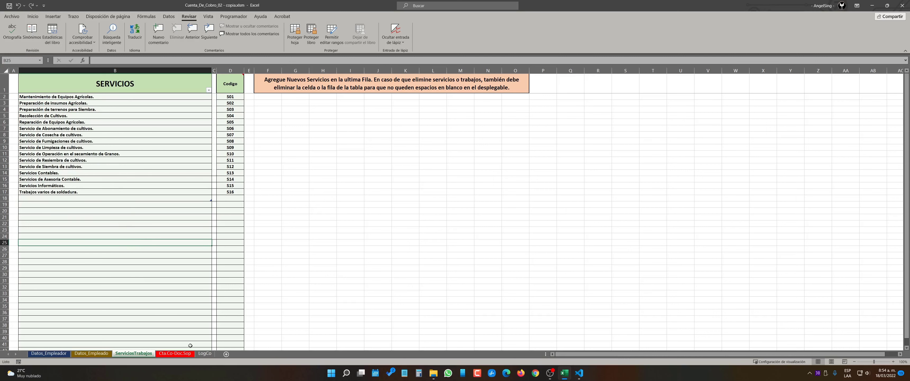
- Check the service options of the payment claim's first concept line through to the last entry
left_click(205, 355)
left_click(170, 355)
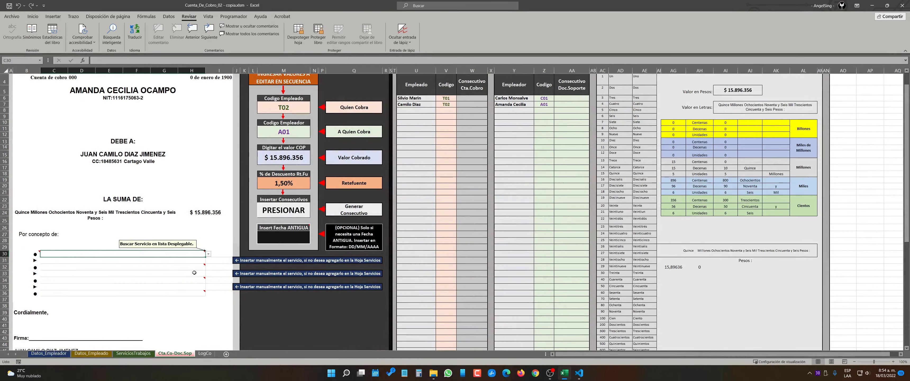
left_click(209, 254)
scroll(97, 272, "down", 3)
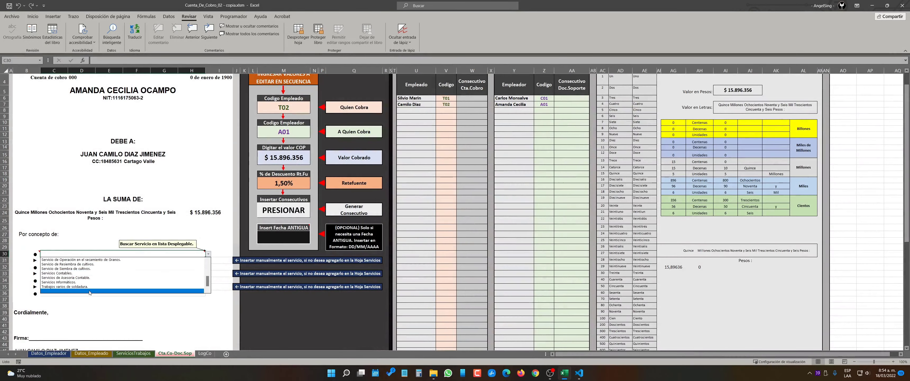
left_click(67, 294)
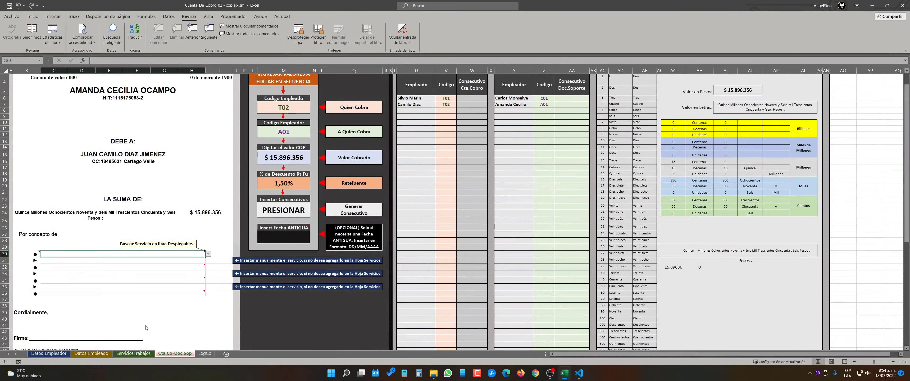
- Delete the empty last table row below "Trabajos varios de soldadura." in the SERVICIOS table
left_click(133, 353)
left_click(106, 204)
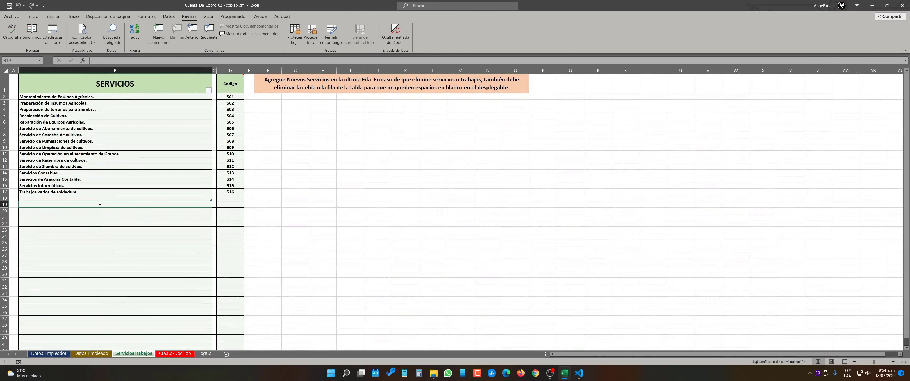
left_click(106, 198)
left_click(189, 228)
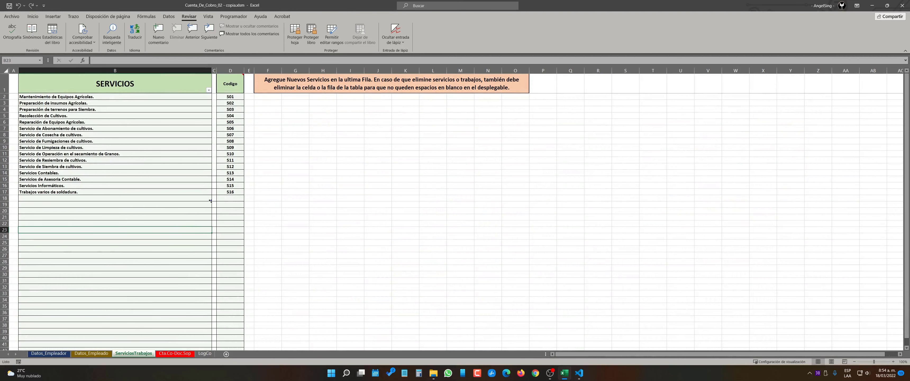
left_click(86, 197)
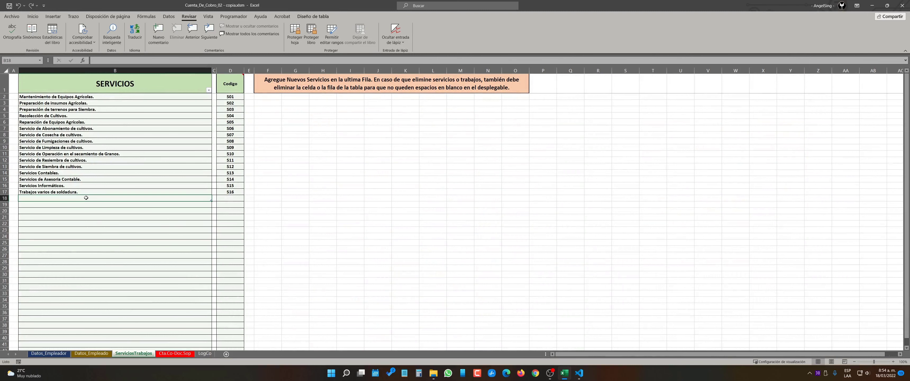
right_click(108, 199)
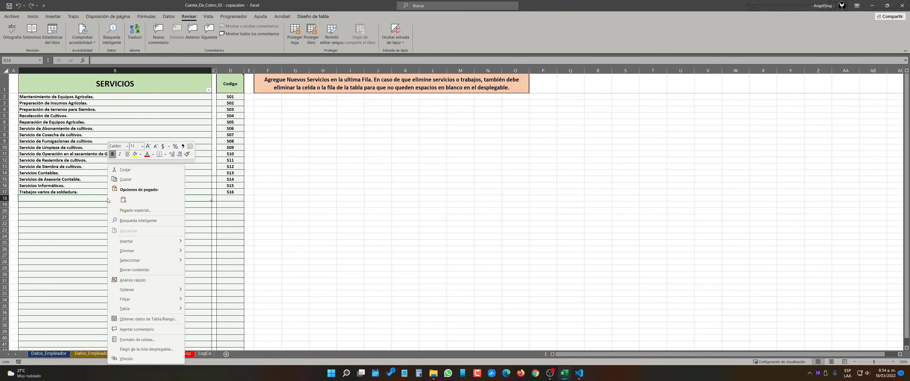
mouse_move(130, 252)
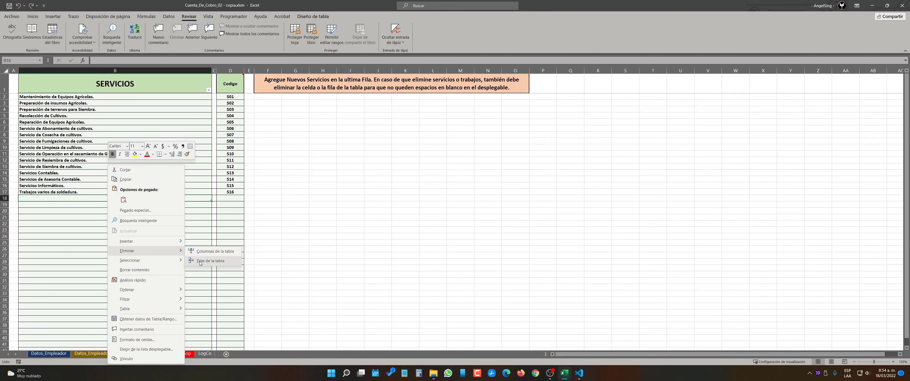
left_click(212, 265)
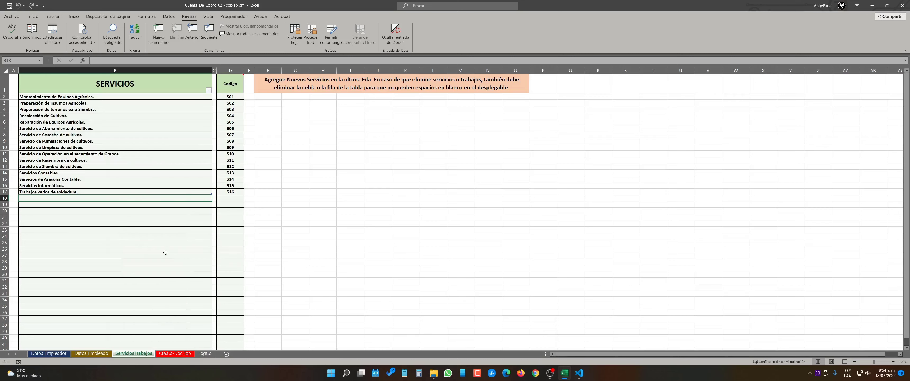
left_click(158, 242)
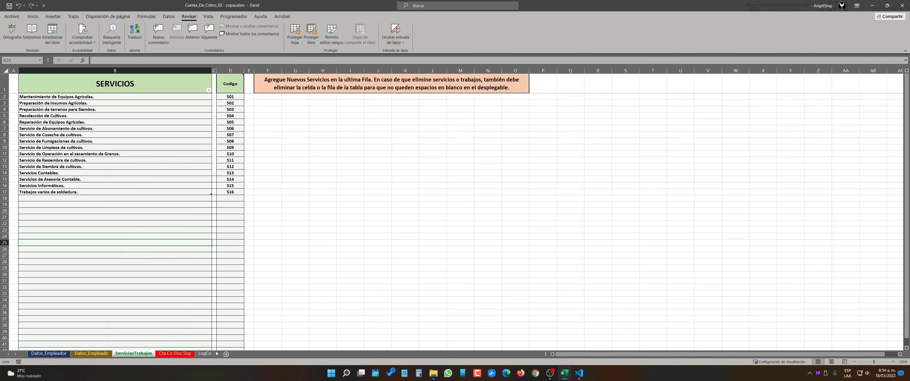
- Set the first concept line of the payment claim to the service "Mantenimiento de Equipos Agrícolas."
left_click(175, 353)
left_click(208, 254)
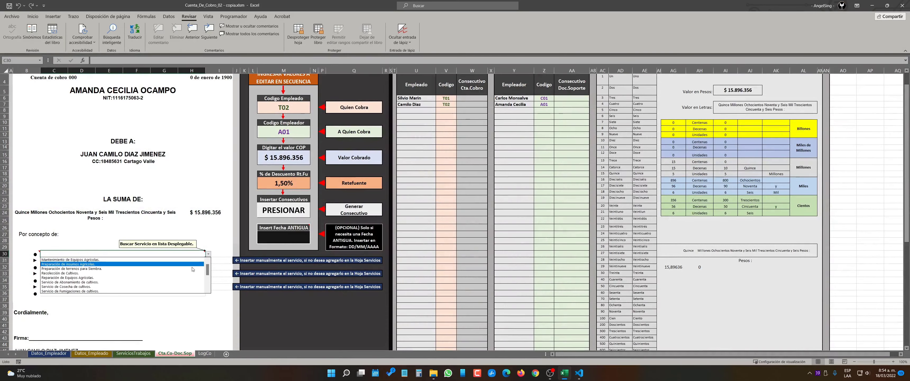
mouse_move(207, 273)
left_mouse_down()
mouse_move(207, 289)
mouse_move(204, 280)
left_mouse_up()
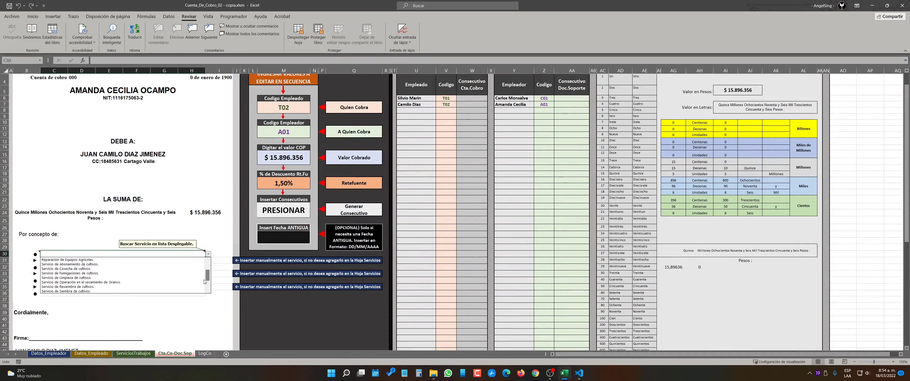
scroll(95, 270, "up", 2)
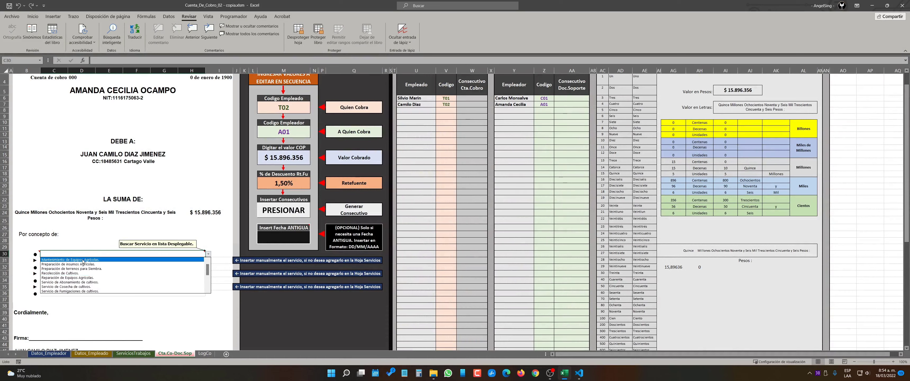
left_click(62, 259)
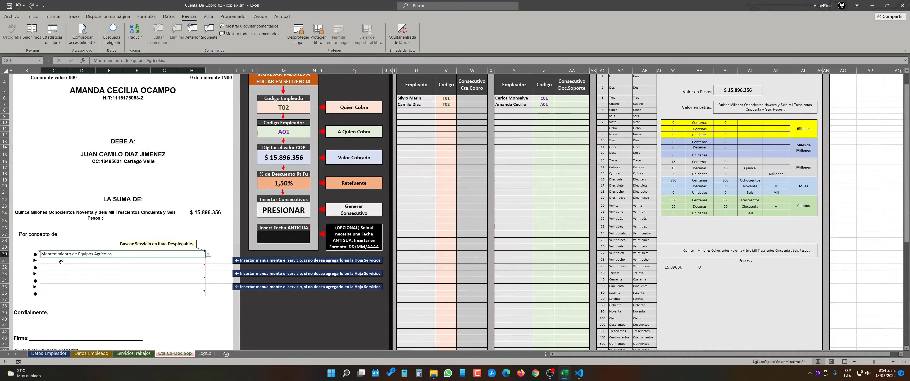
left_click(157, 324)
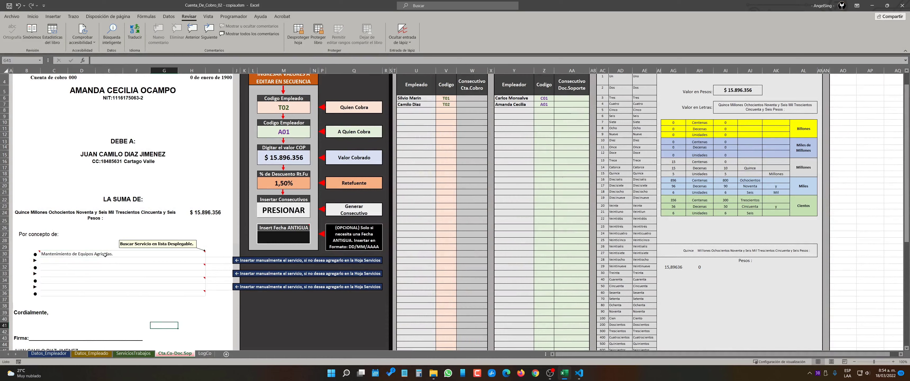
left_click(98, 320)
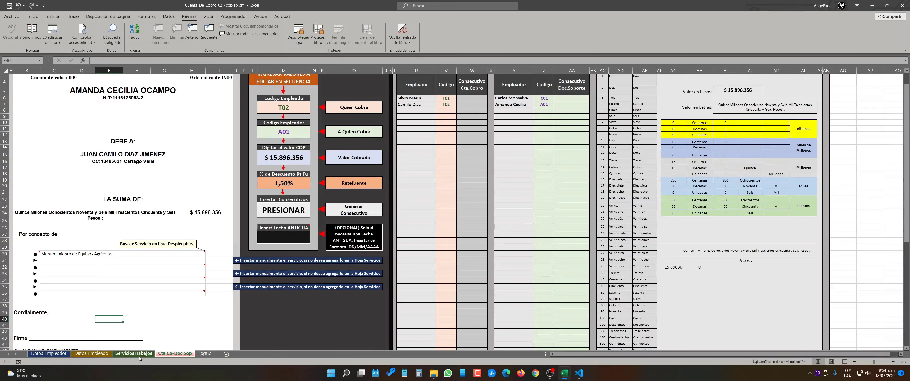
- Enter "mantenimiento de motores" as free text in the second concept line of the payment claim
left_click(156, 323)
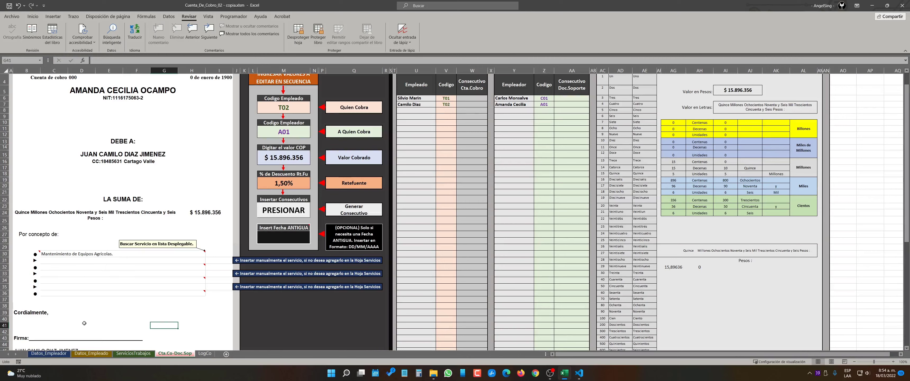
left_click(77, 261)
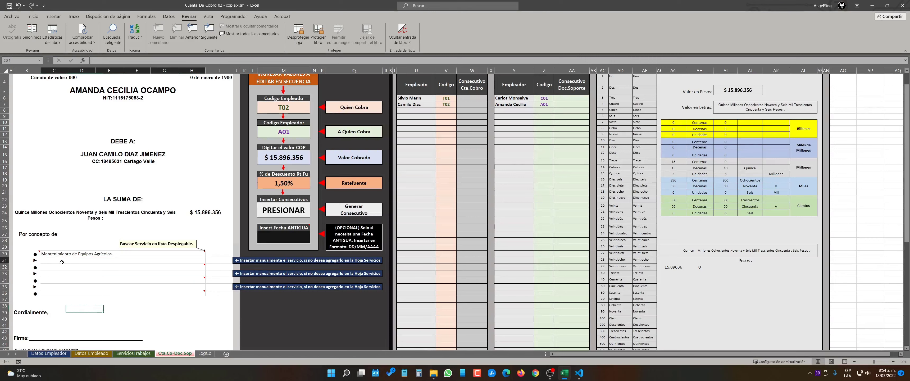
double_click(48, 262)
type("mantenimei")
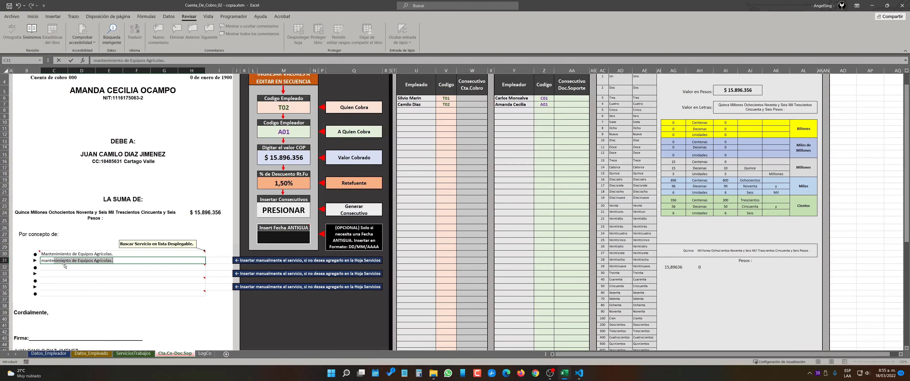
type("nto")
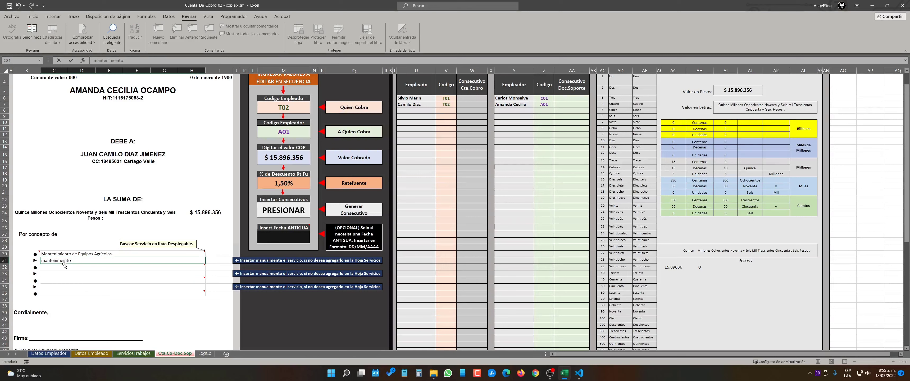
key("BackSpace")
key("BackSpace")
key("BackSpace")
type("iento de m")
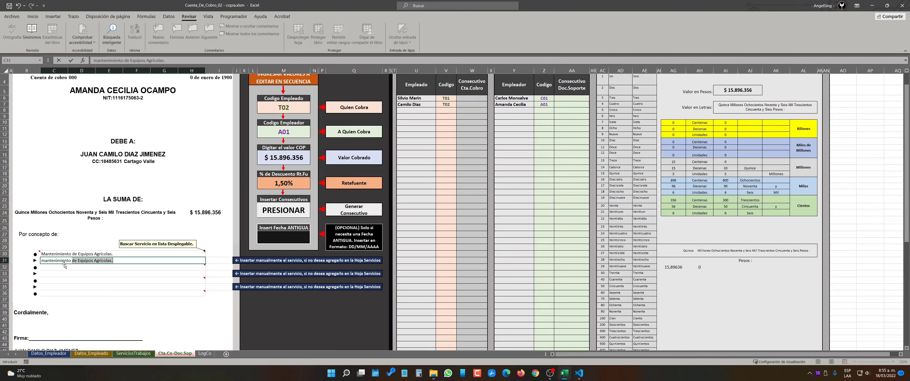
type("otres")
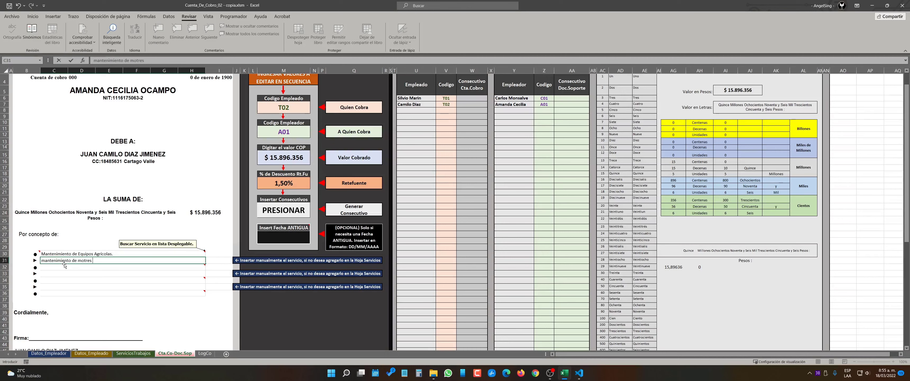
key("BackSpace")
key("BackSpace")
key("BackSpace")
type("ore")
left_click(134, 318)
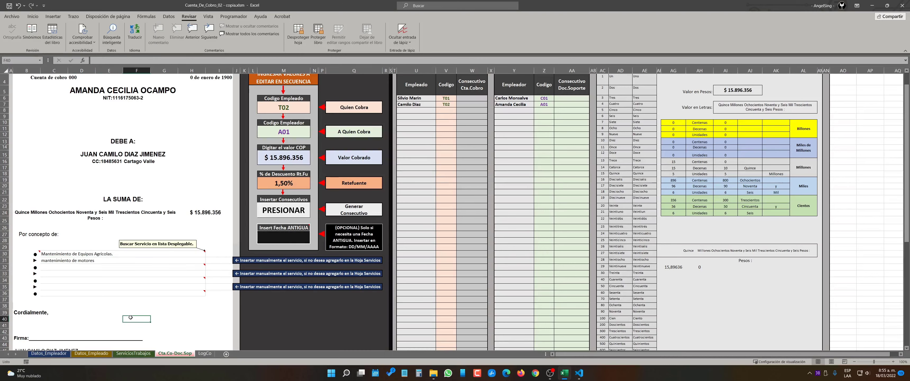
- Clear the first concept line of the payment claim and check the concept on the supporting document
scroll(75, 269, "down", 5)
scroll(109, 238, "up", 3)
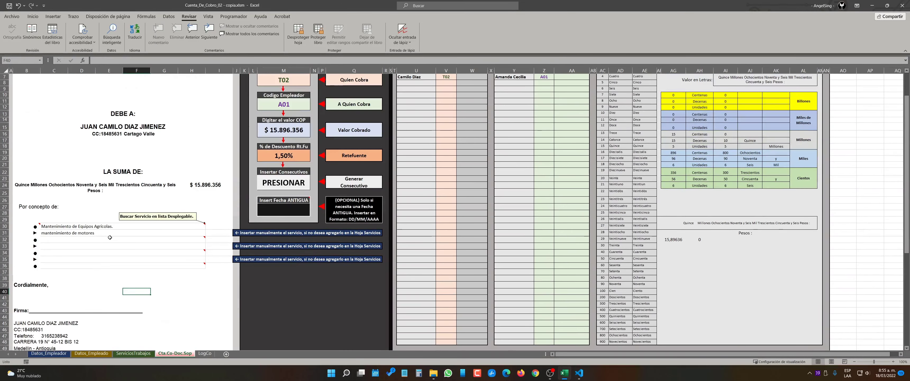
left_click(95, 228)
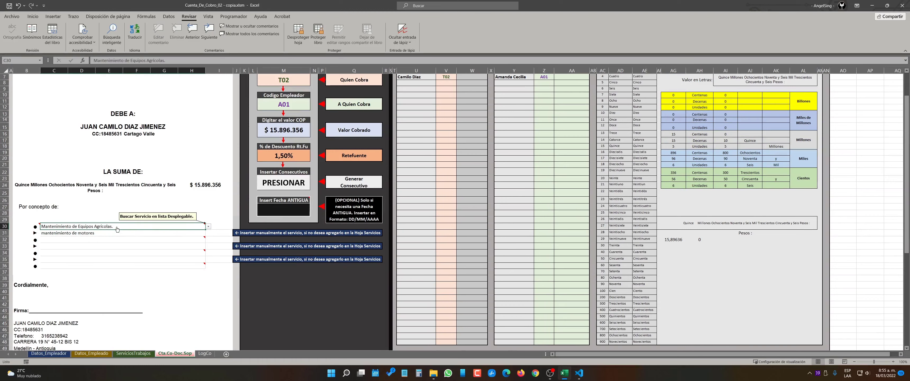
key("Delete")
left_click(130, 291)
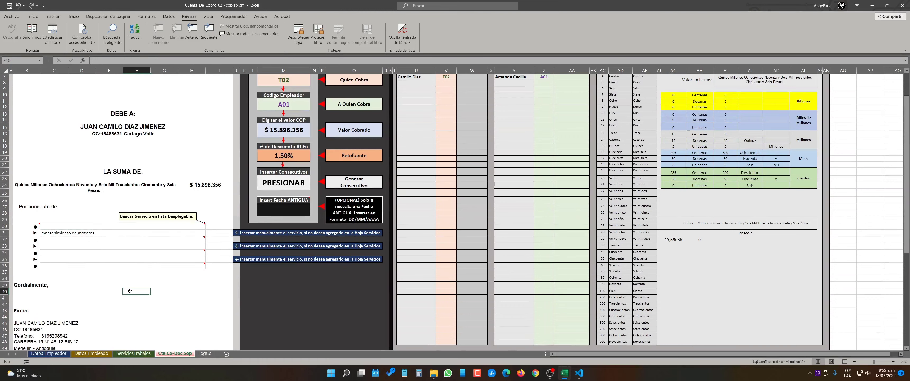
scroll(130, 294, "down", 5)
scroll(130, 294, "down", 3)
scroll(124, 300, "down", 1)
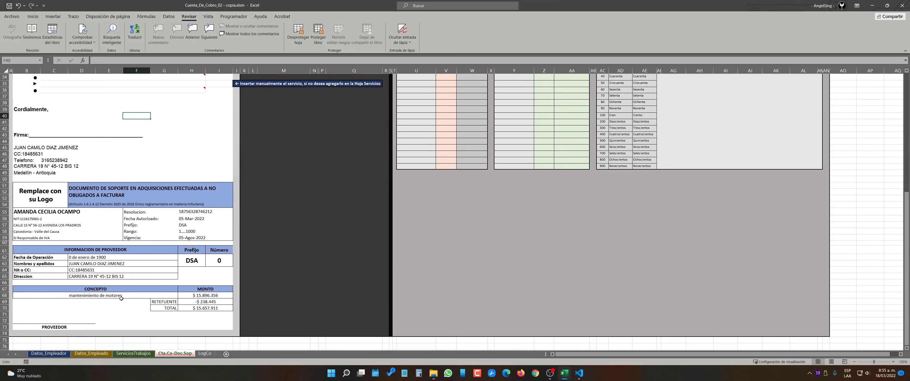
scroll(118, 296, "up", 7)
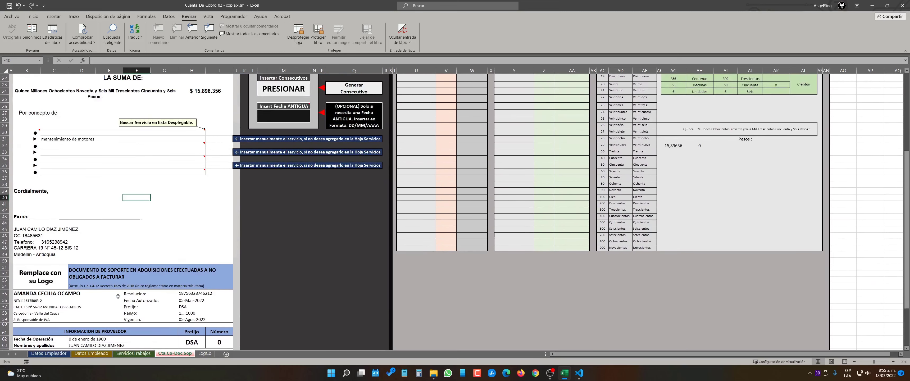
- Set the first concept line to the service "Recolección de Cultivos." and check the supporting document's concept
left_click(200, 191)
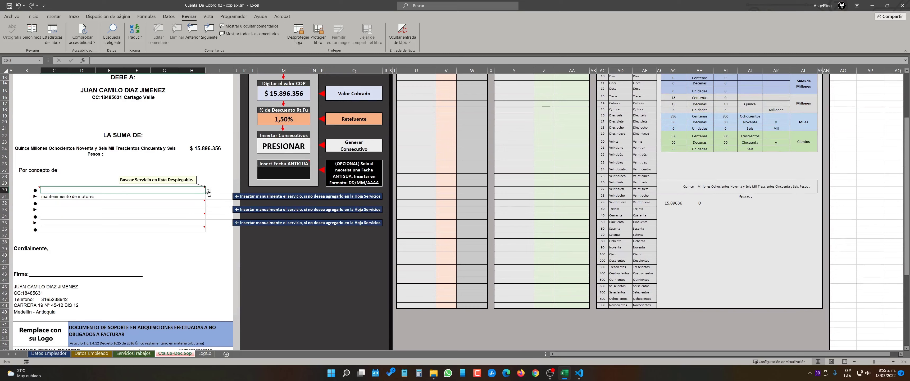
left_click(208, 191)
left_click(123, 208)
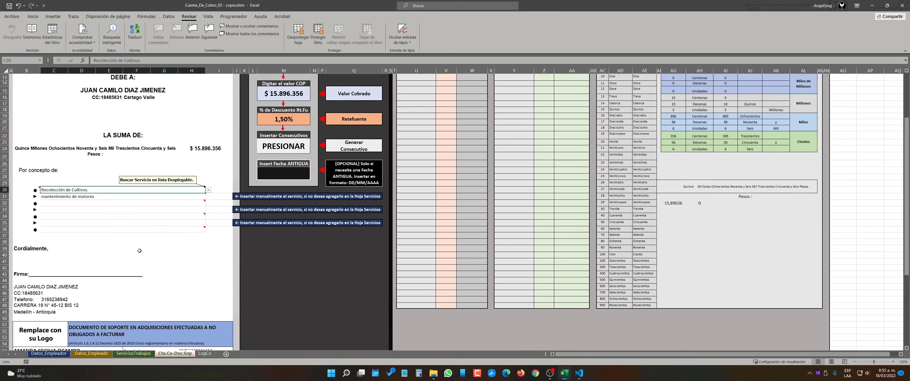
scroll(119, 225, "down", 7)
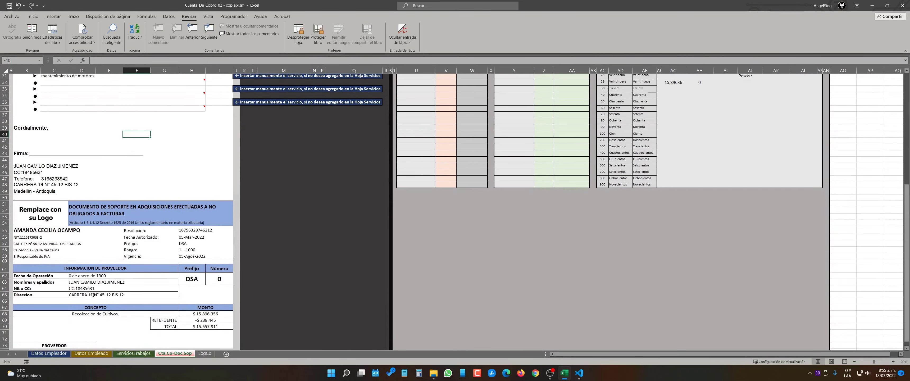
scroll(79, 301, "up", 5)
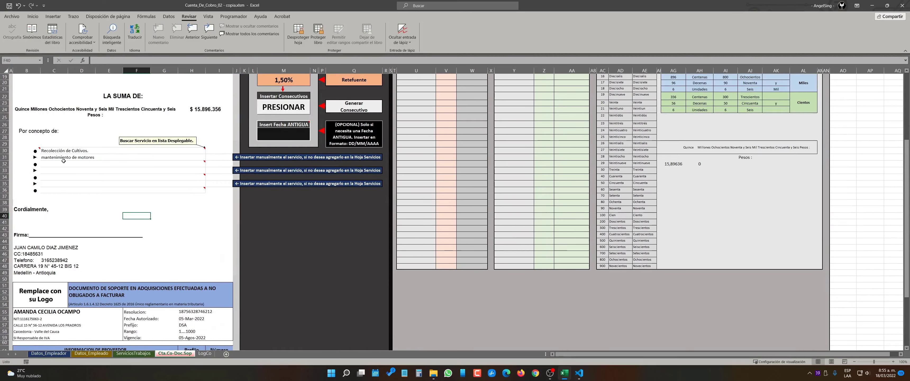
- Clear "Recolección de Cultivos." from the first concept line and recheck the concept on the supporting document
left_click(91, 152)
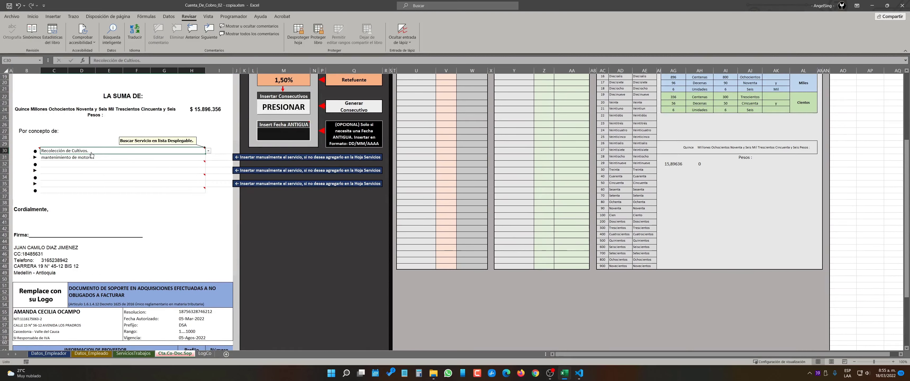
left_click(164, 222)
scroll(137, 297, "down", 4)
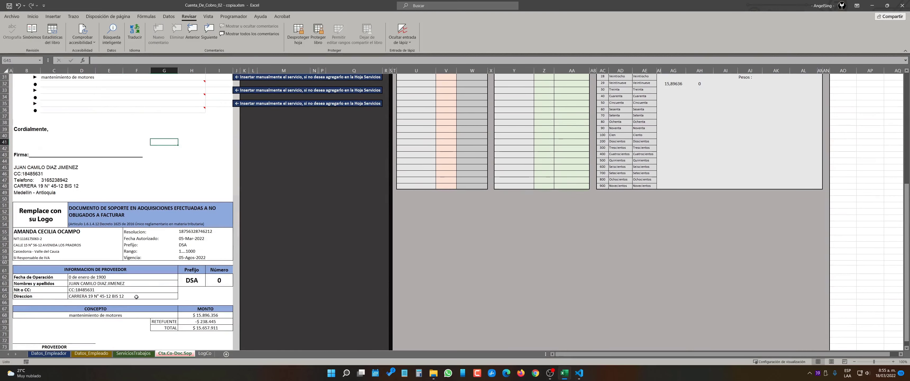
scroll(113, 306, "up", 5)
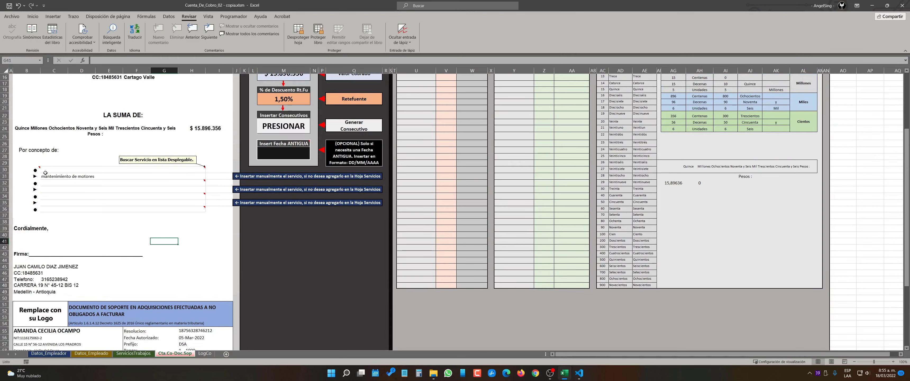
left_click(64, 171)
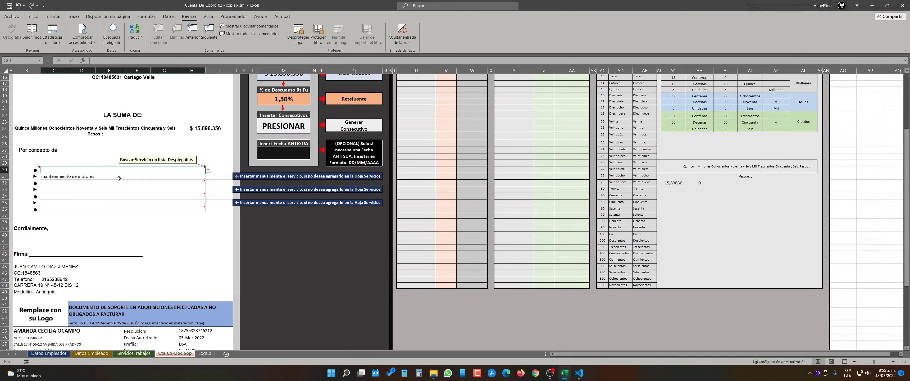
scroll(132, 176, "down", 5)
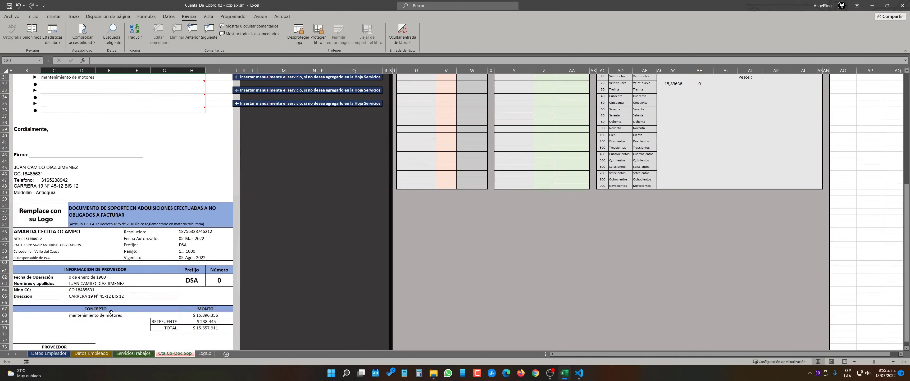
- Set the first concept line to "Recolección de Cultivos." and the third to "Servicio de Abonamiento de cultivos."
scroll(111, 312, "up", 8)
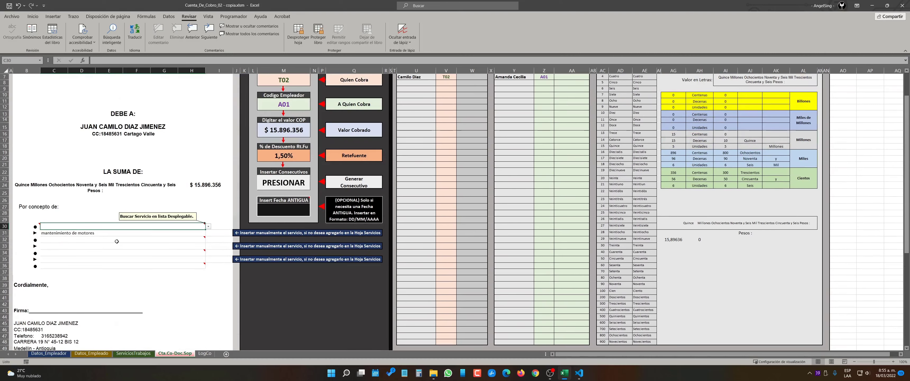
left_click(209, 226)
left_click(88, 242)
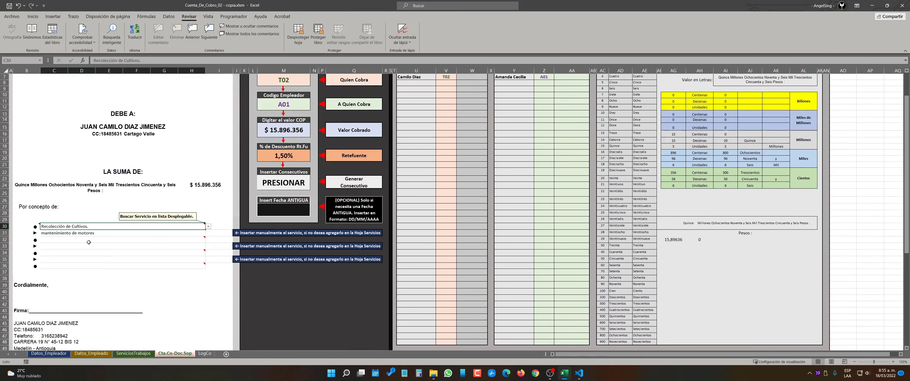
left_click(198, 240)
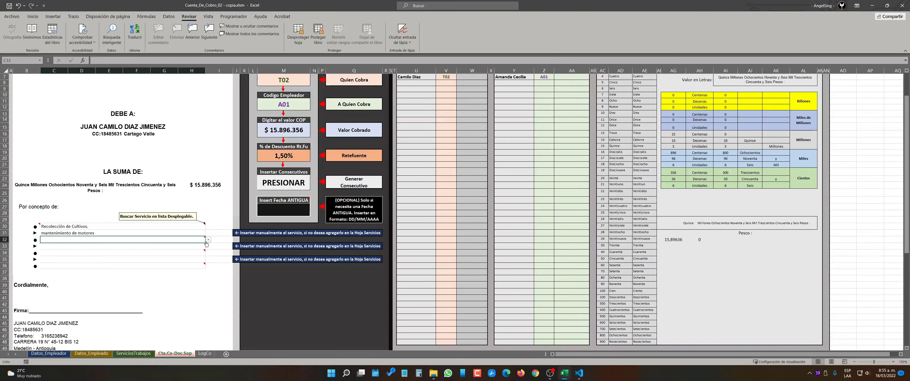
left_click(208, 240)
left_click(123, 274)
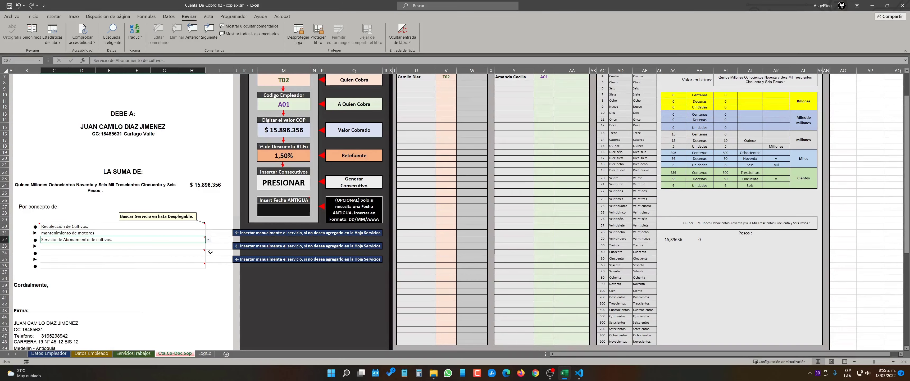
- Set the fifth concept line to "Servicio de Abonamiento de cultivos." and the seventh to "Reparación de Equipos Agrícolas."
left_click(199, 253)
left_click(209, 253)
left_click(133, 282)
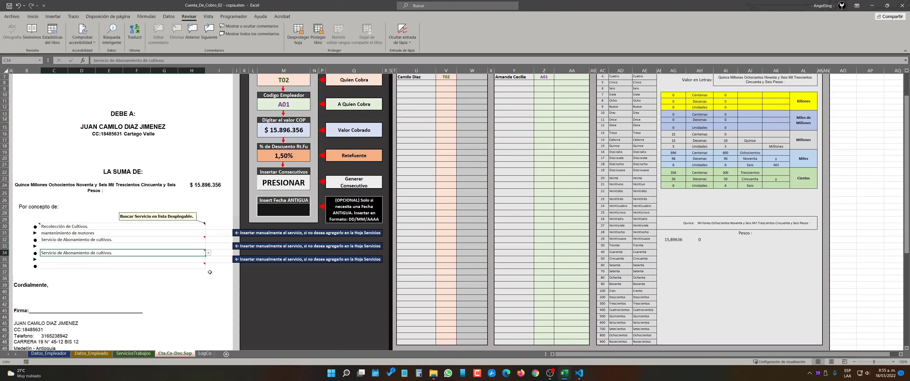
left_click(199, 267)
left_click(208, 265)
left_click(133, 305)
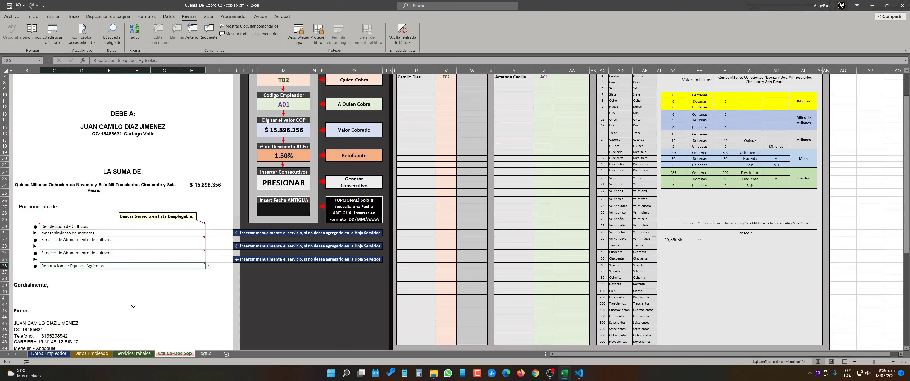
left_click(133, 305)
- Fill the fourth concept line with "iudhisjdgdfuisdghdswfsdjd" and the sixth with "qu9whdiwsdbyhusuidiudidsj" as filler text
left_click(98, 250)
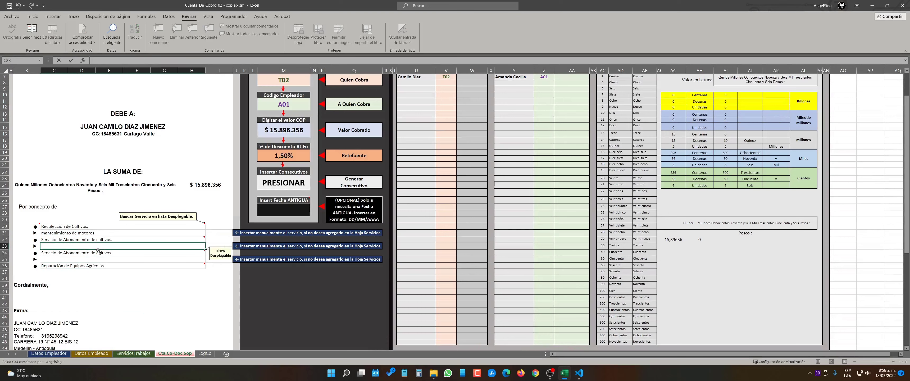
type("iudhisjdgdfuisdghdswfsdjd")
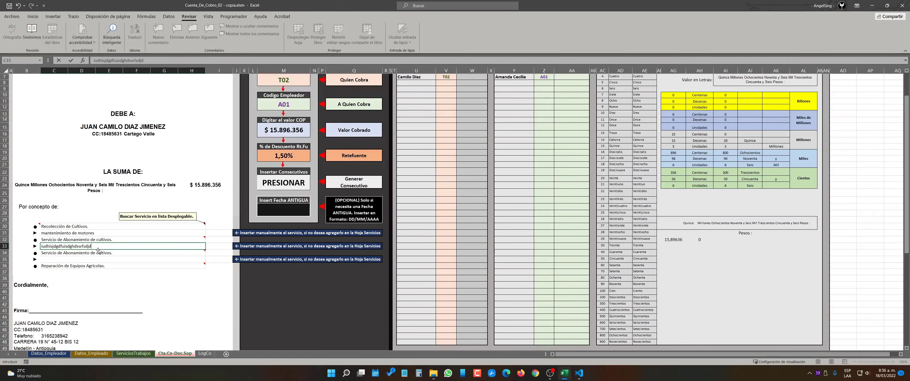
key("Return")
left_click(82, 259)
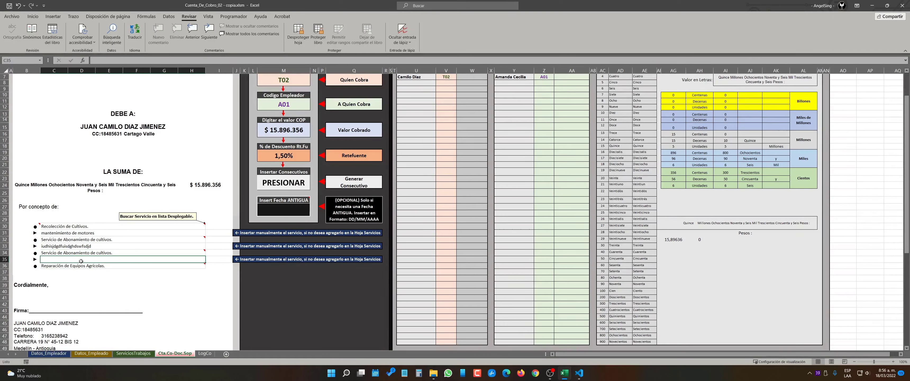
type("qu9whdiwsdbyhusuidiudidsj")
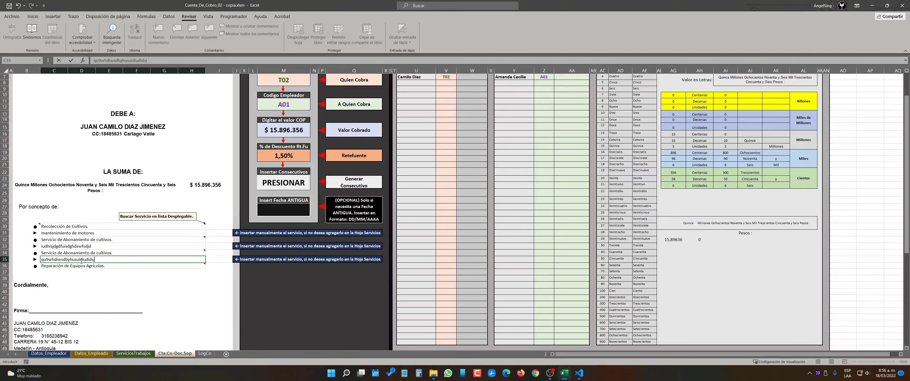
left_click(161, 304)
- Review the completed payment claim and the supporting document's provider information, prefix, number, concept and amounts
scroll(70, 263, "down", 2)
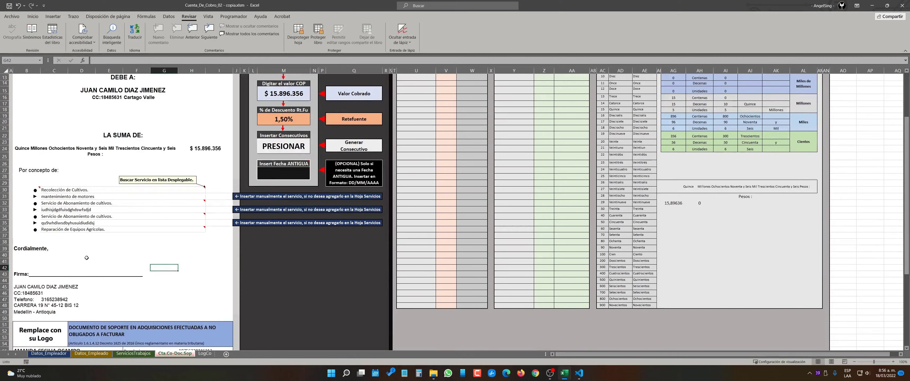
scroll(106, 269, "up", 4)
scroll(134, 273, "down", 5)
scroll(134, 273, "up", 5)
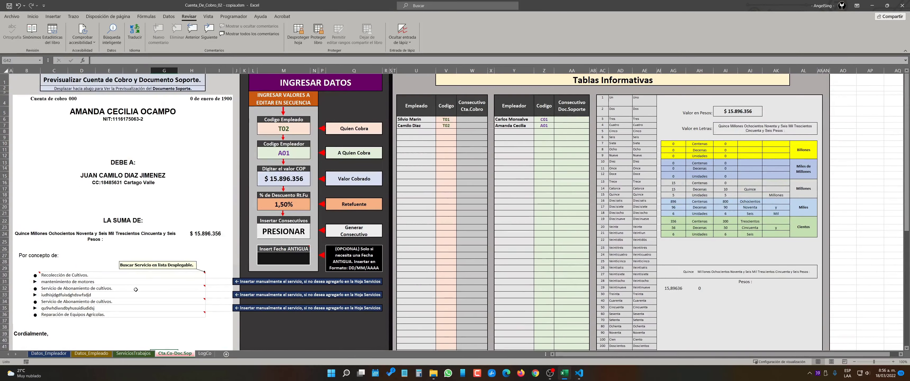
scroll(159, 279, "down", 2)
scroll(173, 284, "up", 2)
scroll(75, 102, "down", 13)
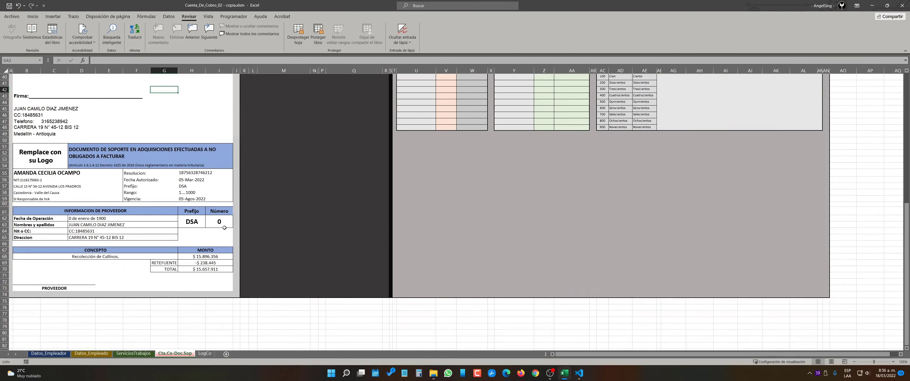
scroll(222, 229, "up", 1)
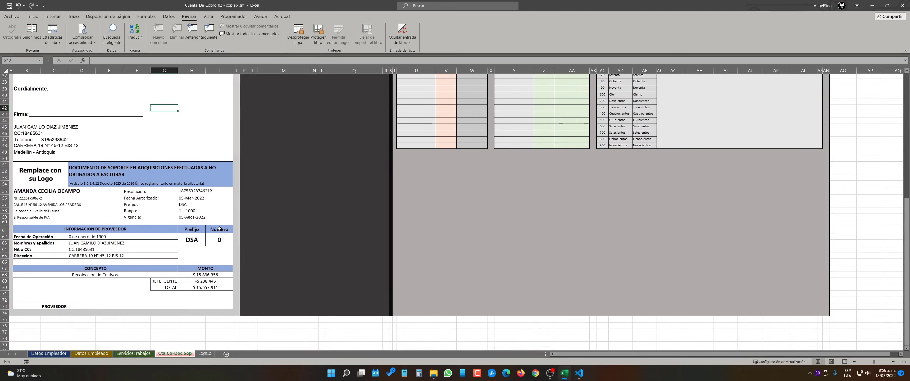
- Generate the consecutive numbers for the payment claim and supporting document, accepting the confirmation messages
scroll(213, 242, "up", 11)
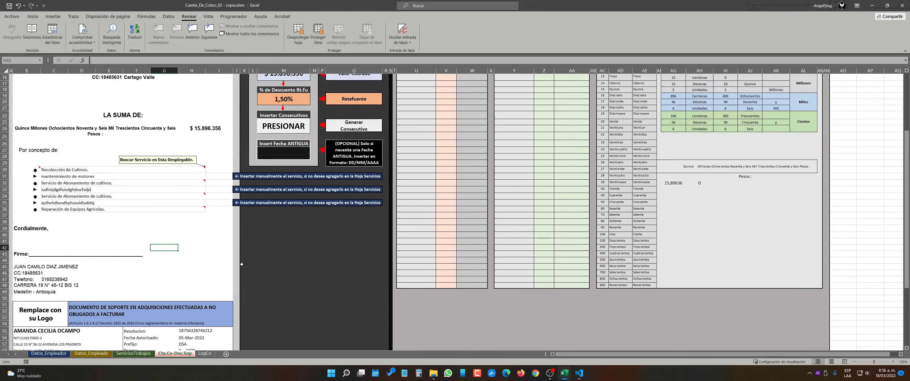
scroll(242, 266, "up", 1)
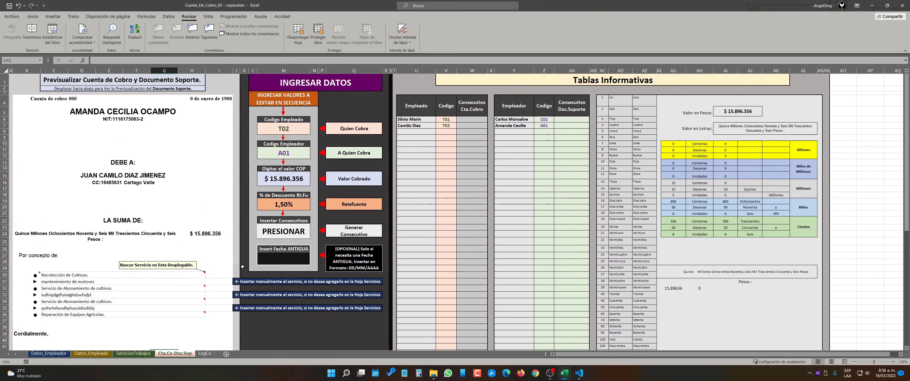
left_click(283, 233)
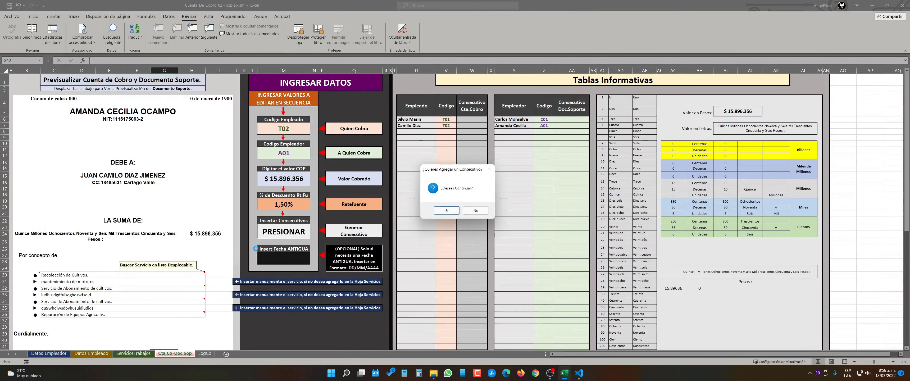
left_click(444, 213)
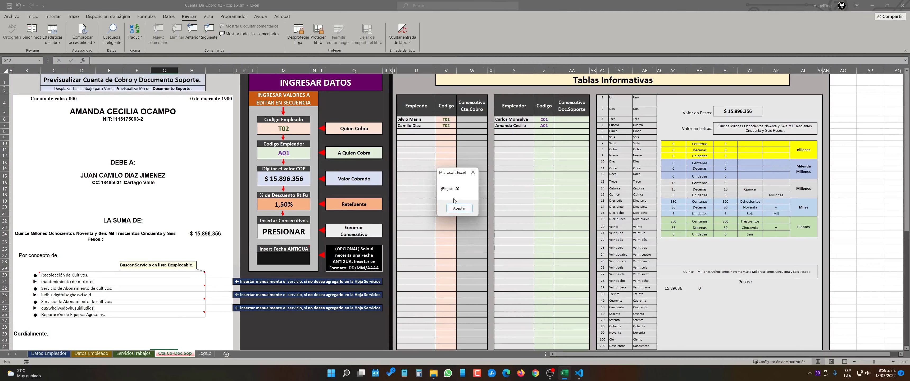
left_click_drag(448, 176, 346, 181)
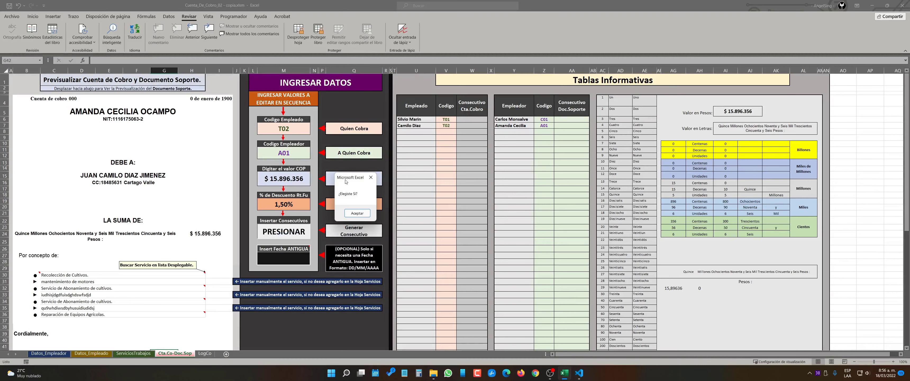
left_click(356, 213)
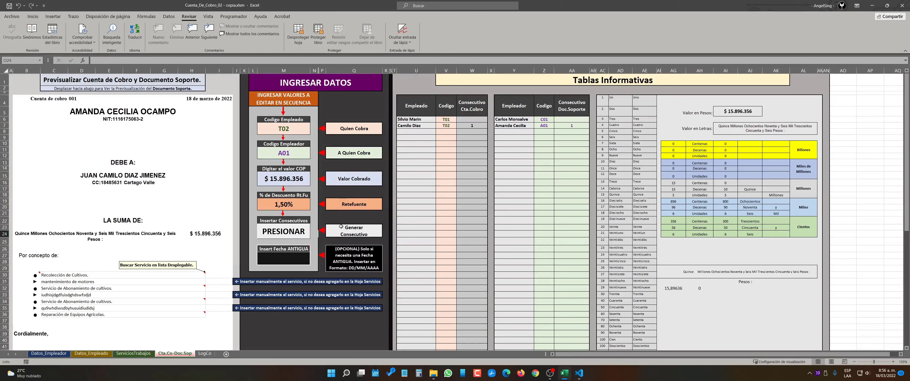
- Check the consecutive in the employee table and the number and operation date on the supporting document
left_click(471, 126)
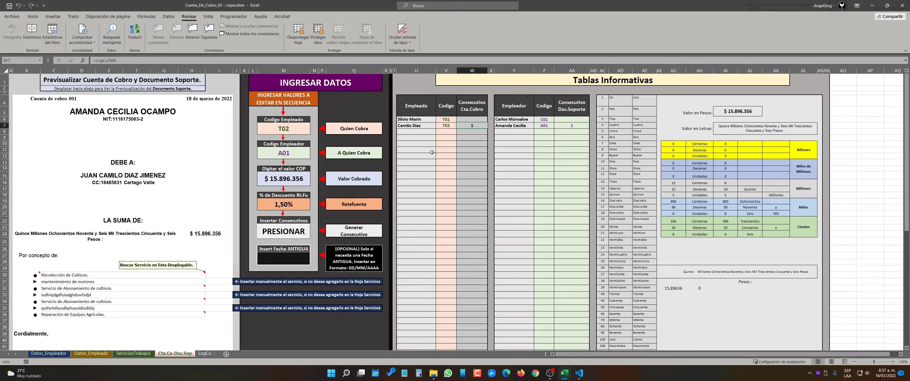
scroll(316, 229, "down", 11)
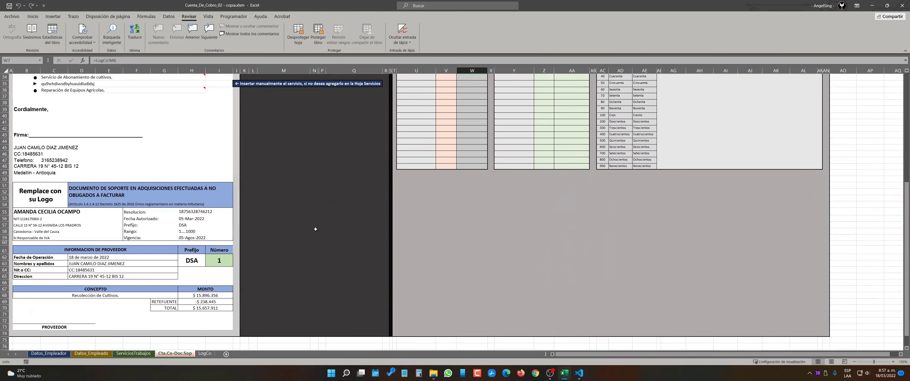
scroll(316, 229, "down", 2)
scroll(316, 229, "up", 4)
scroll(252, 285, "down", 1)
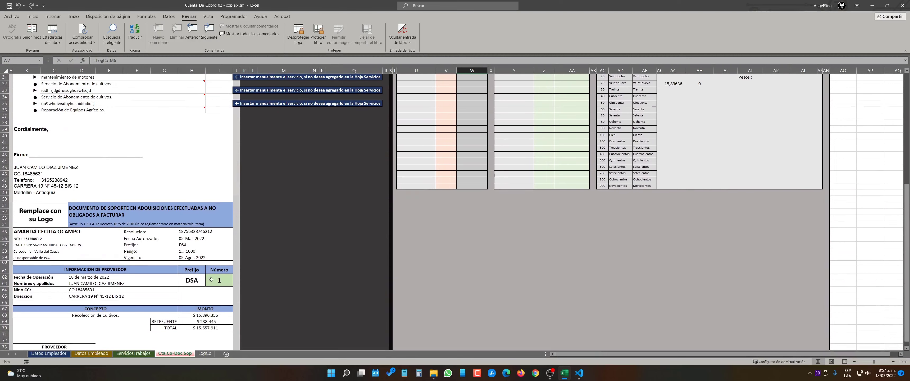
scroll(284, 277, "up", 10)
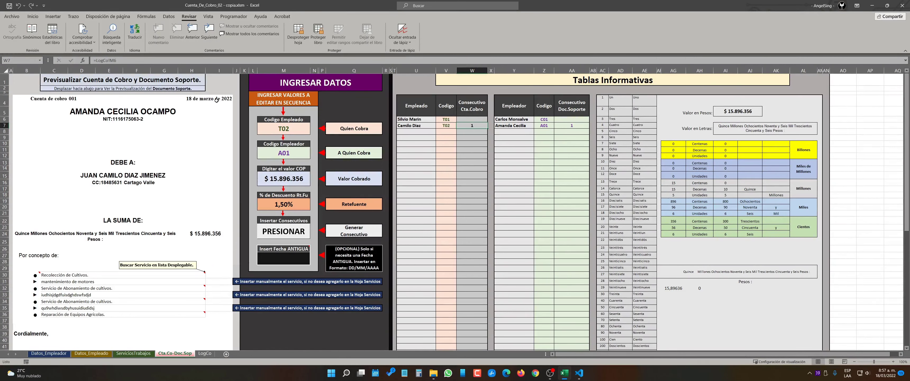
- Set the optional old date for the documents to 05/02/2022
left_click(285, 261)
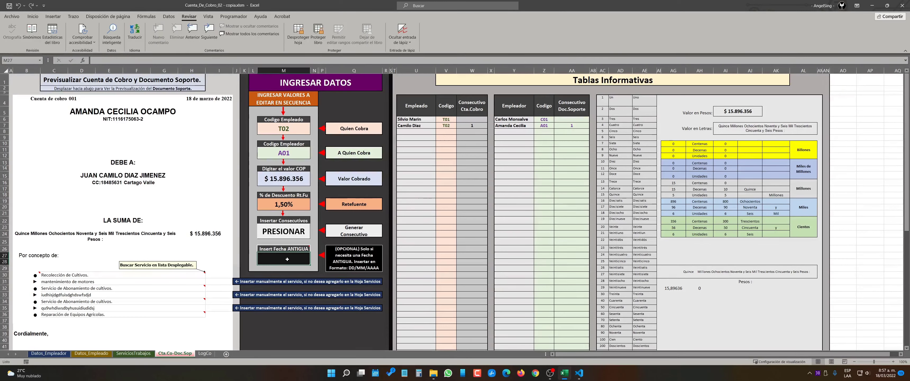
type("05")
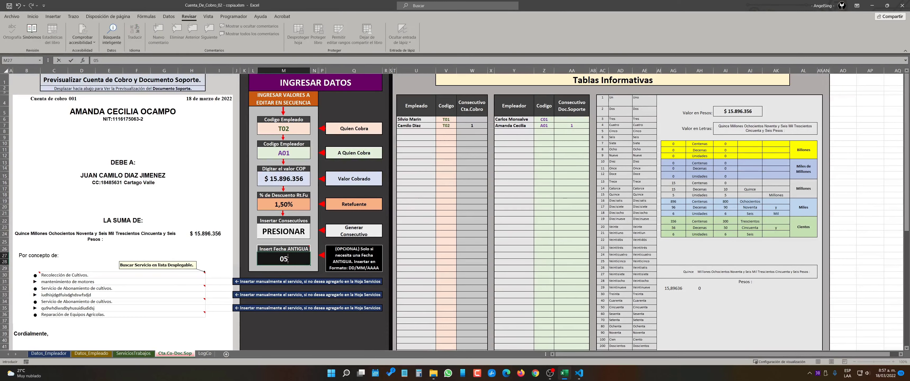
type("/02/2022")
key("Return")
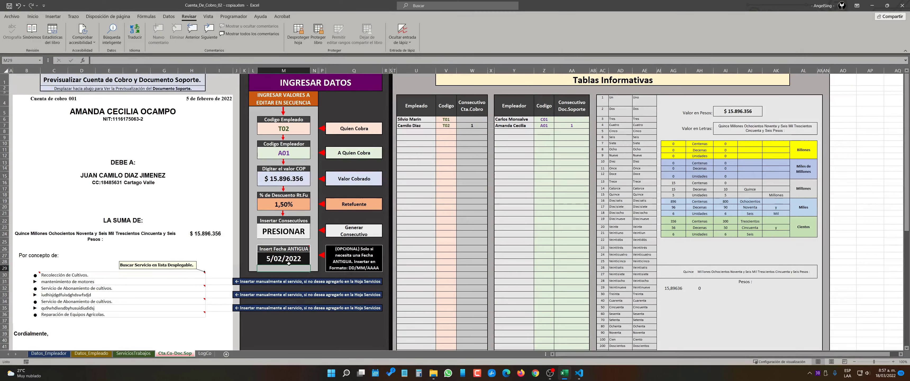
- Clear the optional old date so the documents use the automatic date
left_click(288, 259)
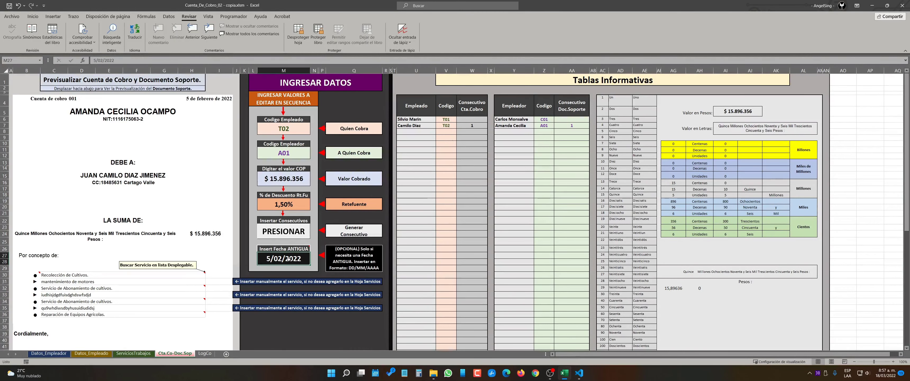
key("Delete")
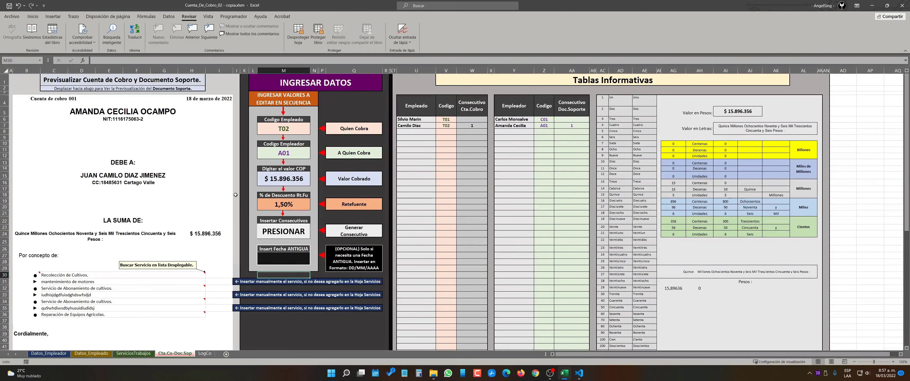
left_click(252, 267)
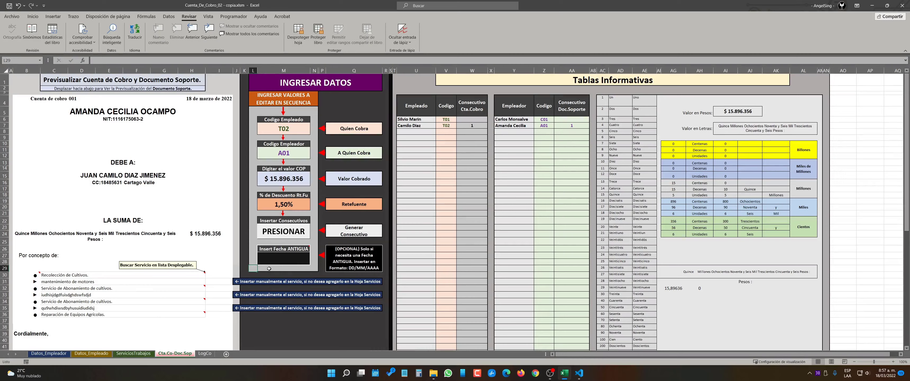
- Examine the print preview of both pages, the payment claim and the supporting document, and return to the sheet
scroll(261, 269, "down", 4)
scroll(265, 272, "up", 4)
key("ctrl+p")
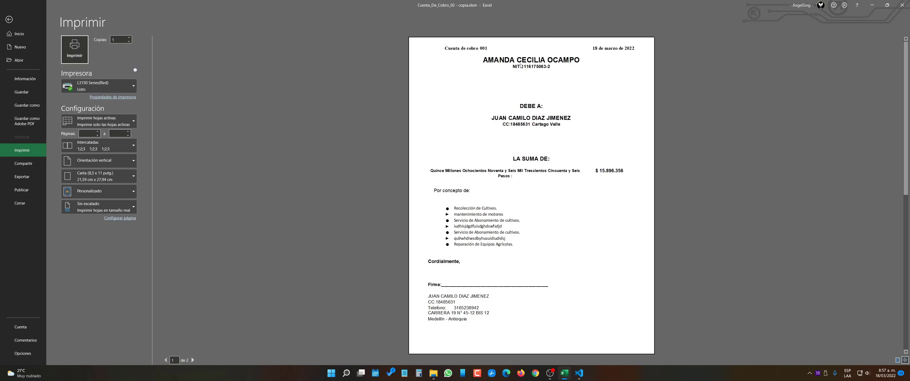
scroll(453, 83, "down", 1)
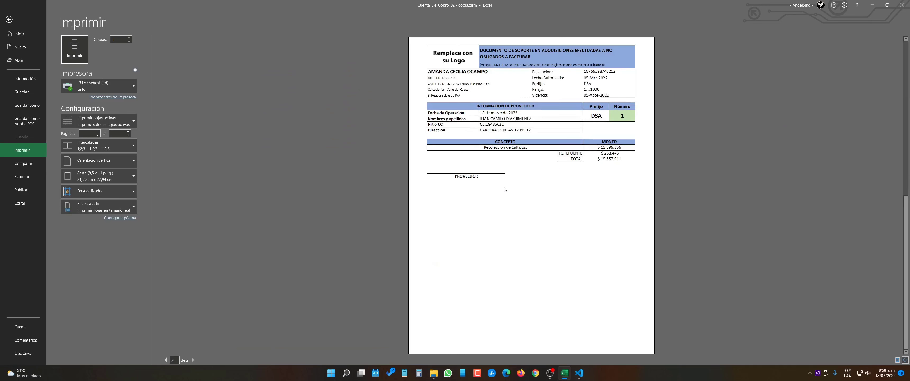
scroll(505, 189, "up", 1)
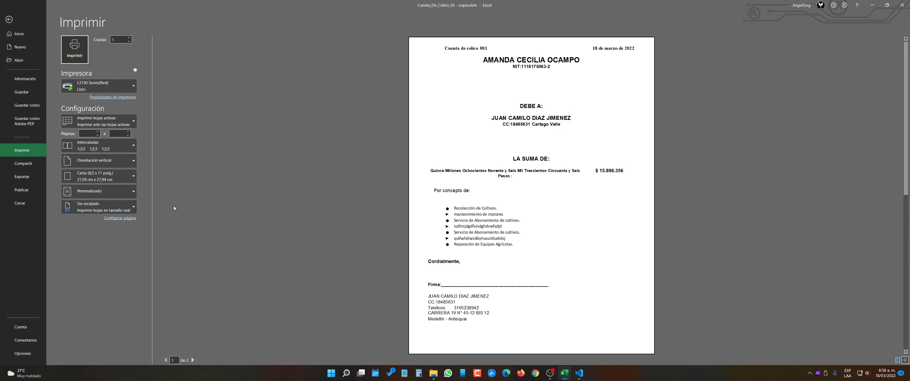
left_click(192, 360)
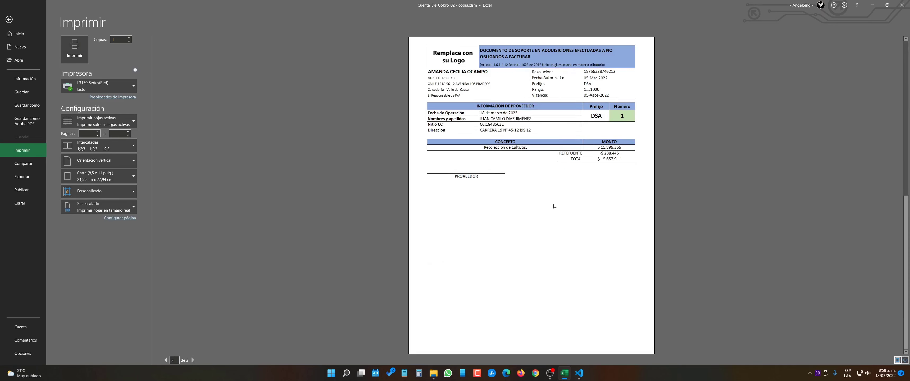
scroll(582, 220, "up", 1)
scroll(582, 220, "down", 1)
key("Escape")
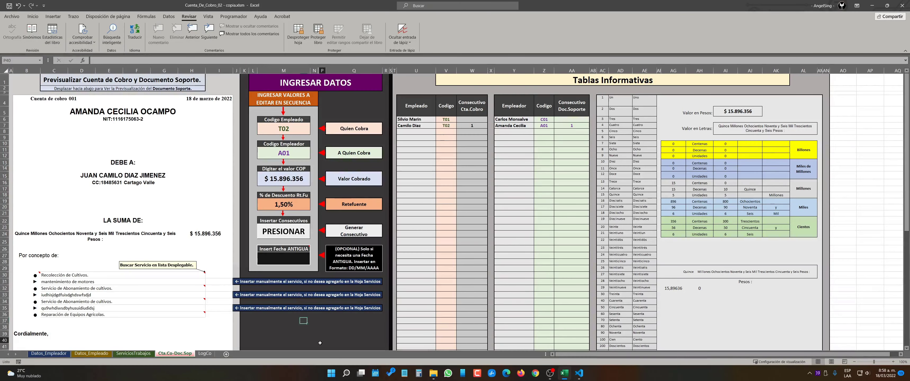
- Set the employer code to C01
left_click(280, 329)
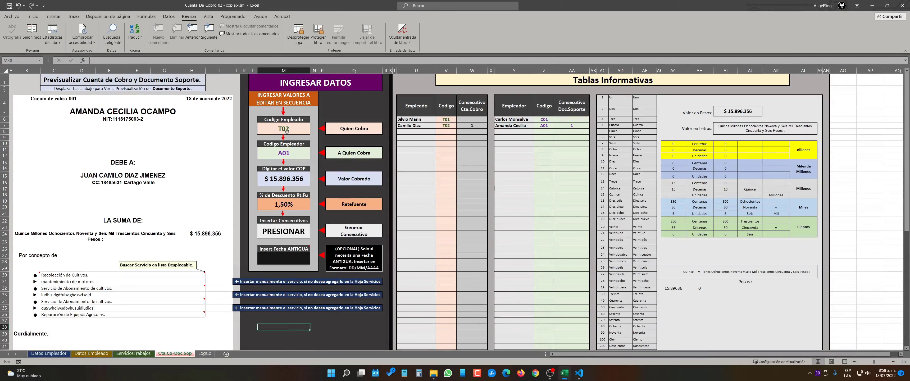
left_click(289, 153)
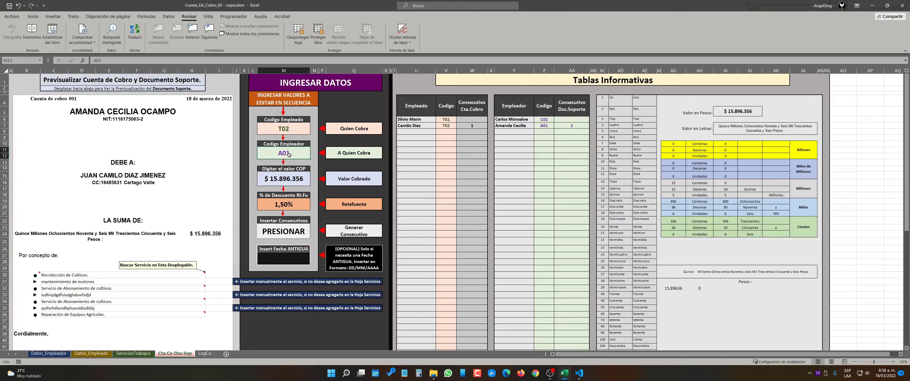
type("c01")
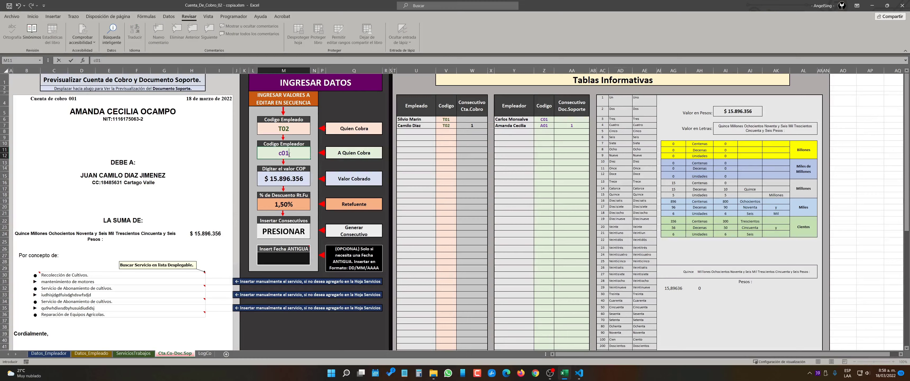
key("Return")
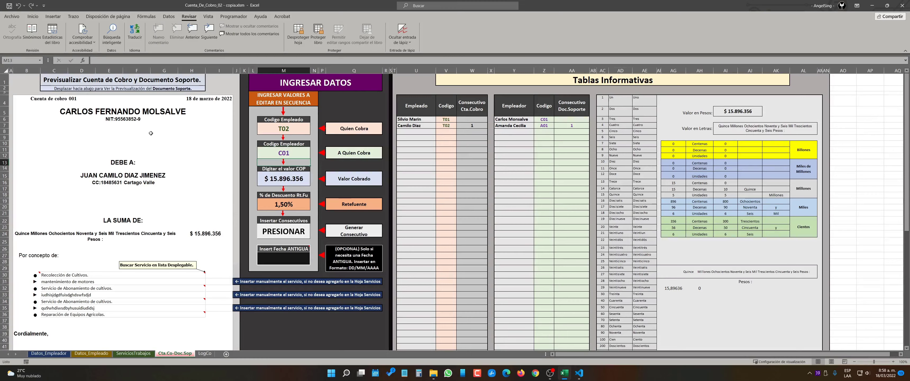
- Review the supporting document's employer details, prefix, number and amounts for the new employer code
scroll(159, 130, "down", 9)
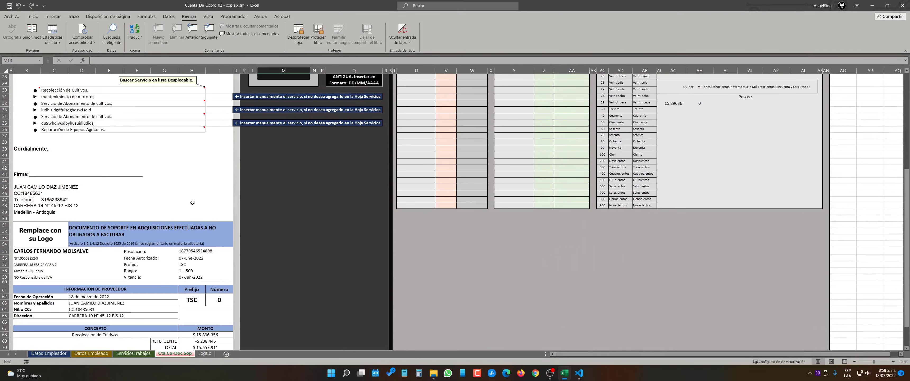
scroll(192, 202, "down", 3)
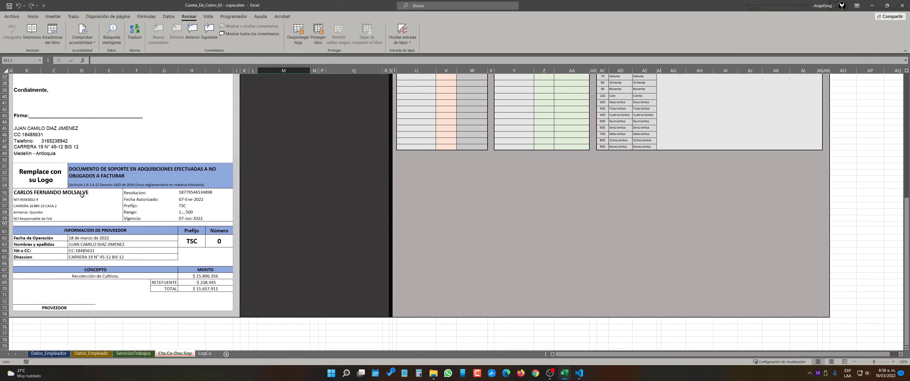
scroll(121, 209, "up", 1)
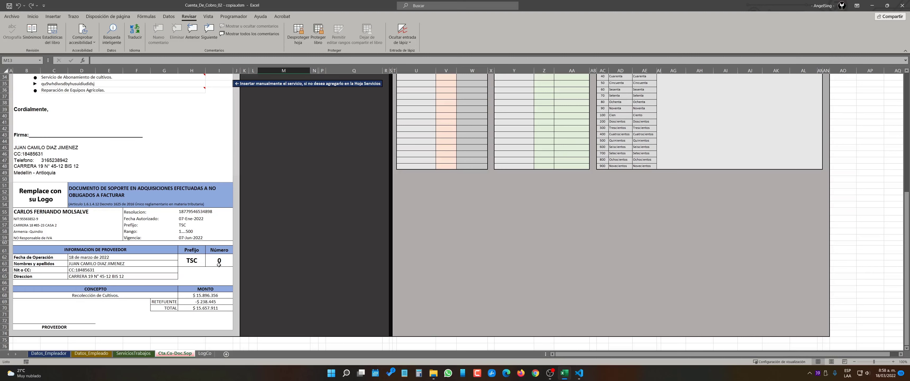
scroll(219, 264, "up", 11)
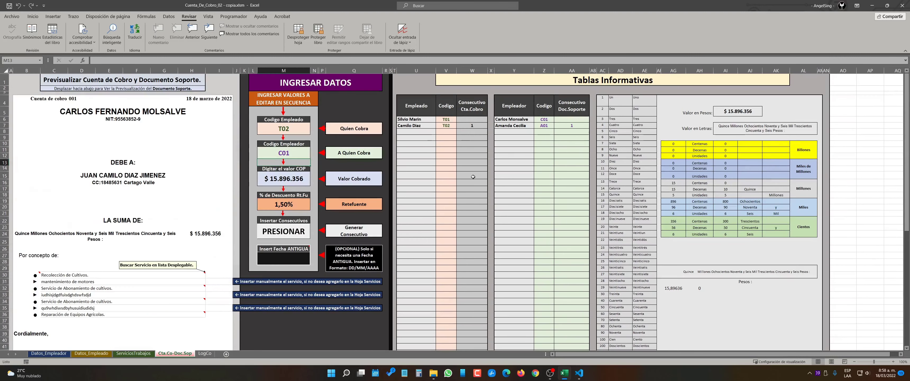
scroll(280, 278, "down", 7)
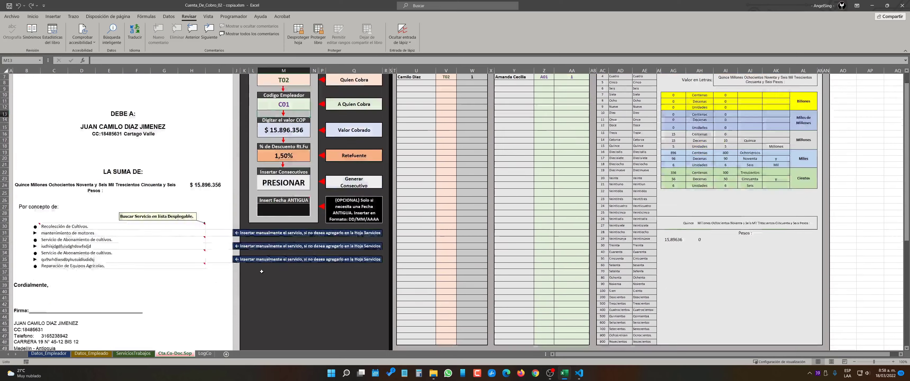
scroll(280, 278, "down", 4)
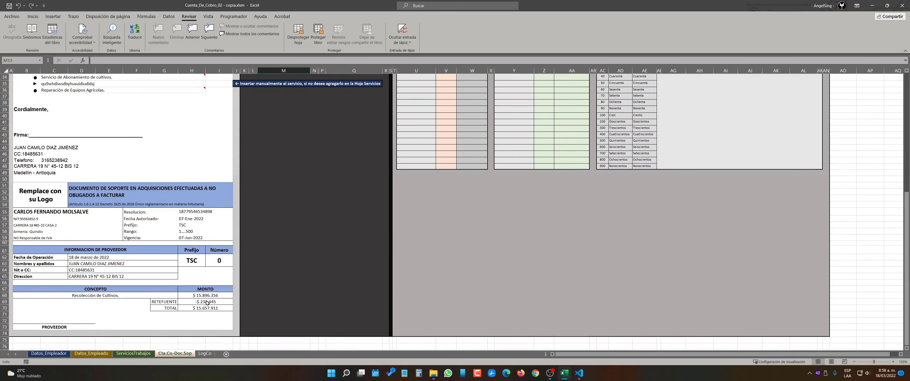
- Set the charged value in COP to 200000
scroll(207, 302, "up", 11)
left_click(285, 179)
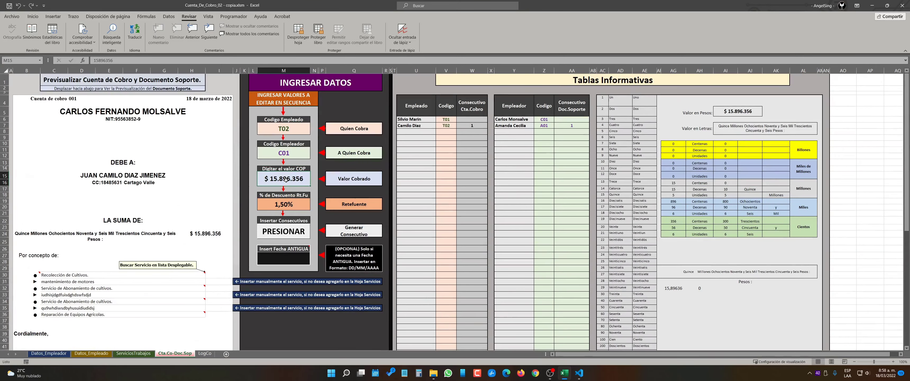
type("200000")
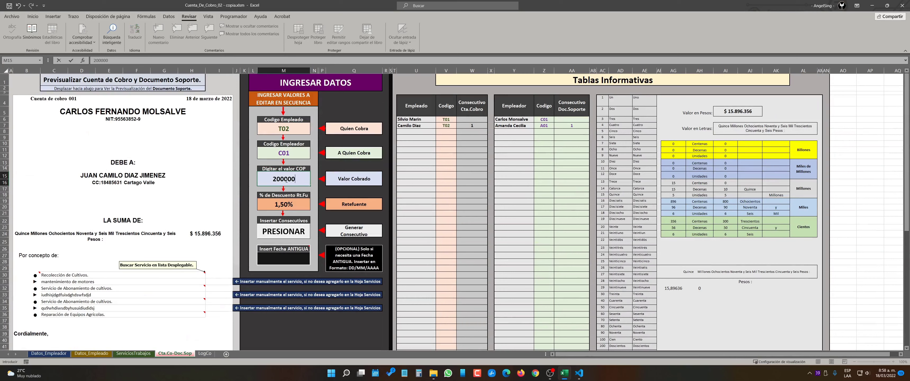
key("Return")
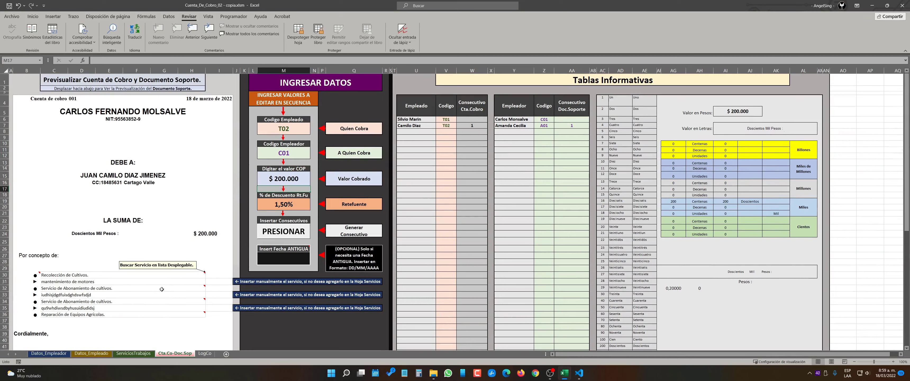
- Set the claim's first service to Servicio de Limpieza de cultivos and generate the consecutive numbers for the T02 and C01 documents
left_click(112, 290)
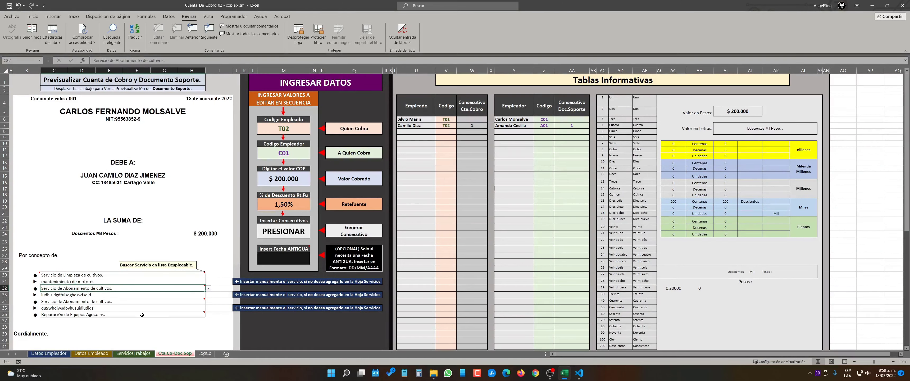
left_click(308, 329)
scroll(168, 261, "down", 7)
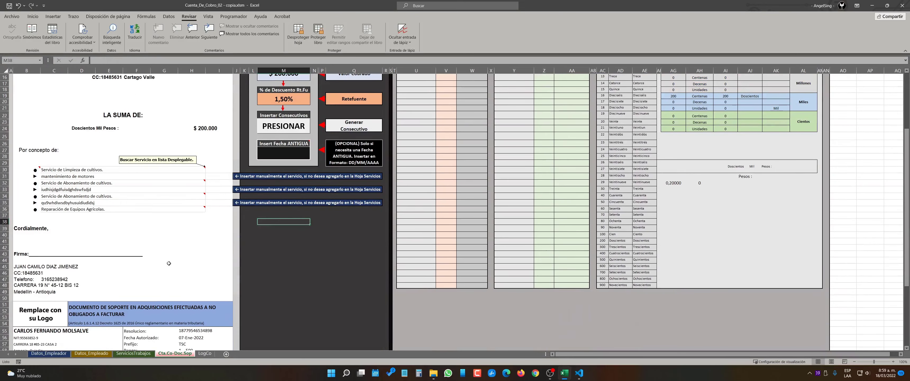
scroll(255, 261, "up", 7)
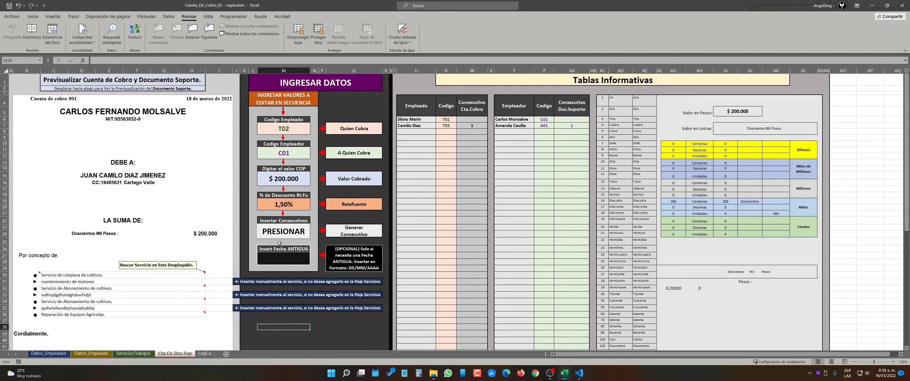
left_click(281, 233)
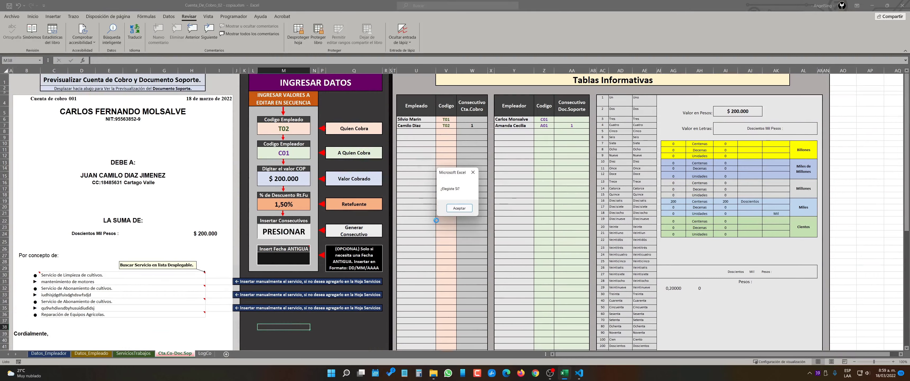
left_click(459, 208)
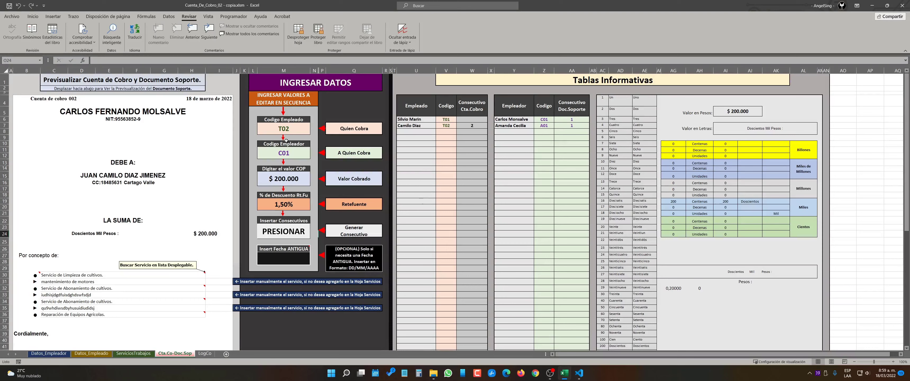
- Set the employee code to T01 and the charged value in COP to 300000
left_click(285, 131)
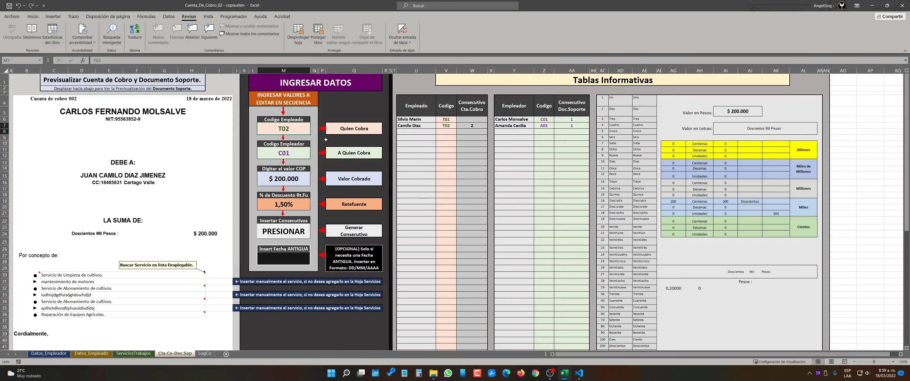
type("t01")
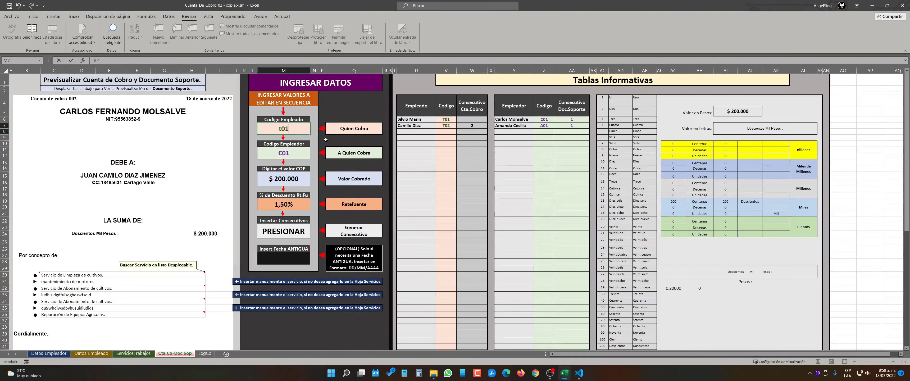
key("Return")
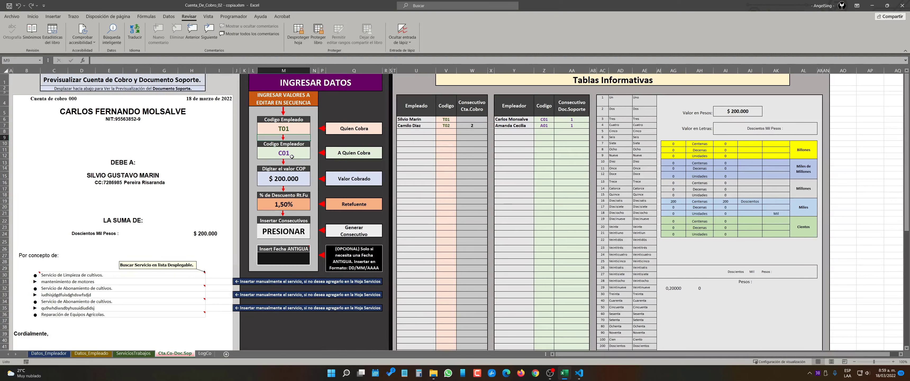
left_click(291, 179)
type("300")
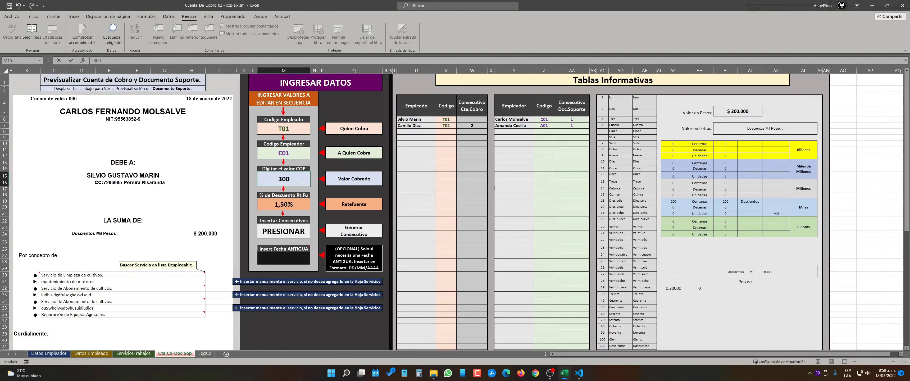
key("Return")
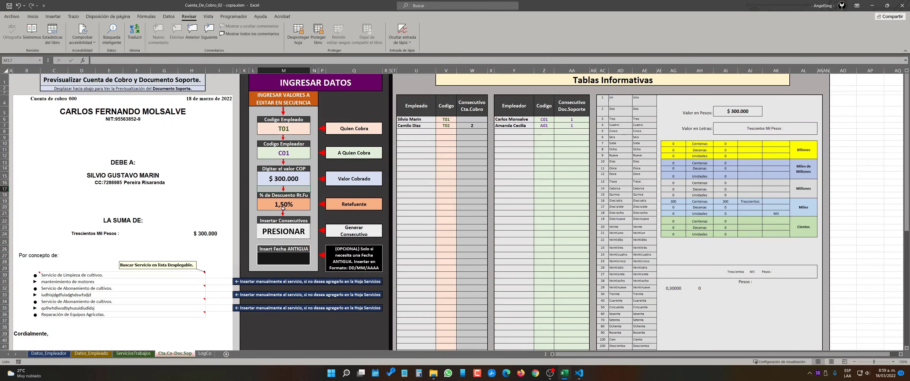
- Set the withholding percentage to 0% and generate the consecutive numbers for the T01 claim and its supporting document
left_click(286, 204)
type("0")
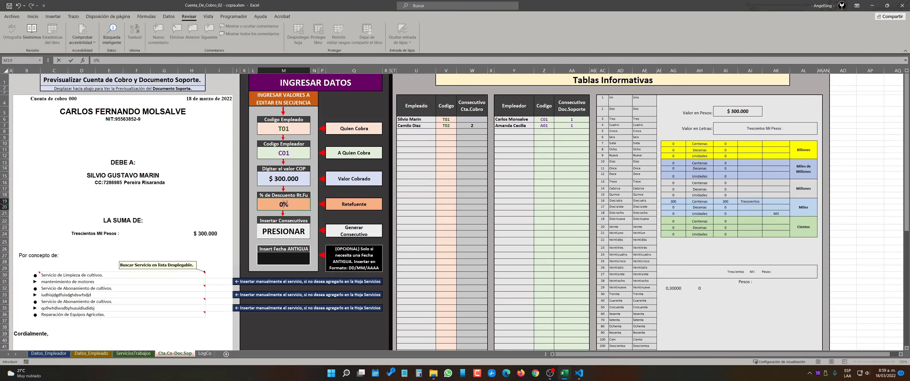
key("Return")
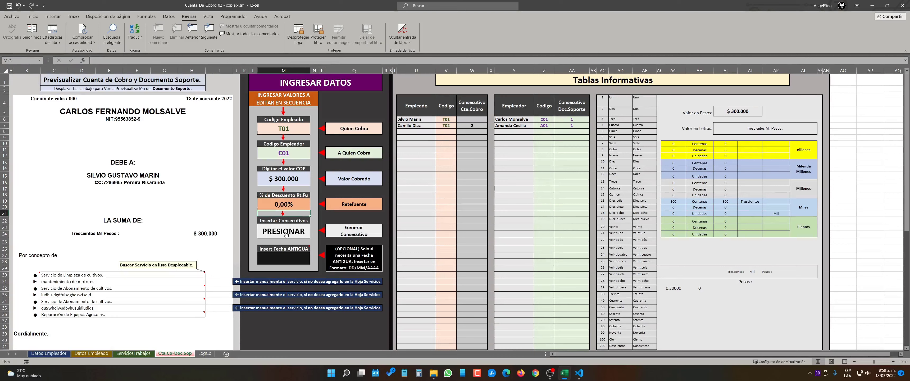
left_click(350, 231)
left_click(447, 211)
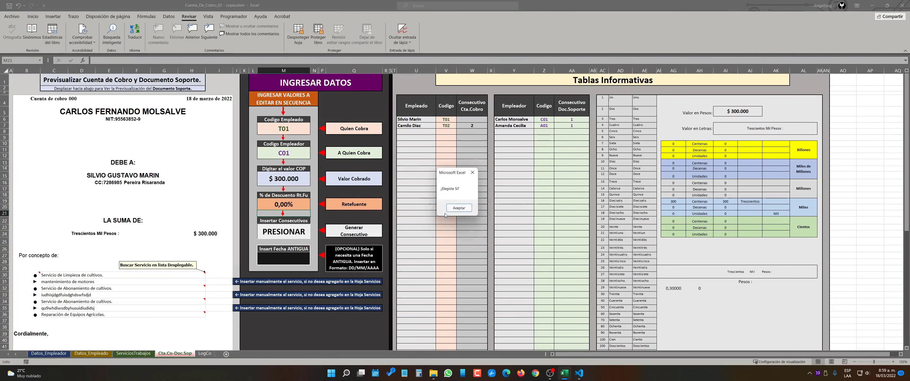
left_click(461, 209)
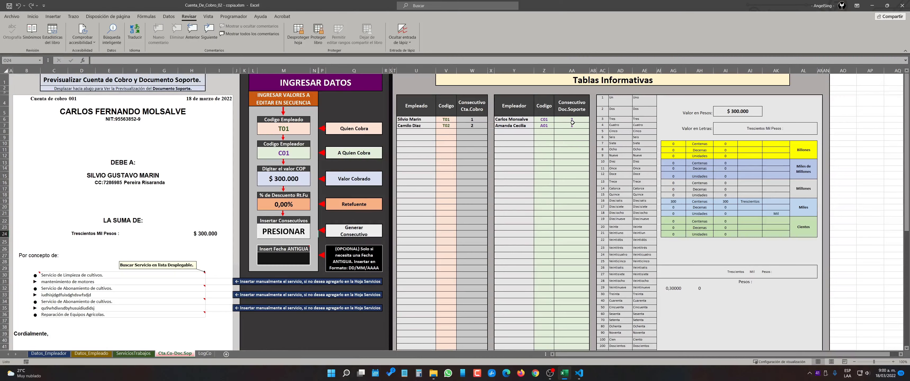
- Check the supporting document's prefix, number and amounts for employer C01
scroll(247, 292, "down", 7)
scroll(247, 291, "down", 6)
scroll(271, 250, "up", 11)
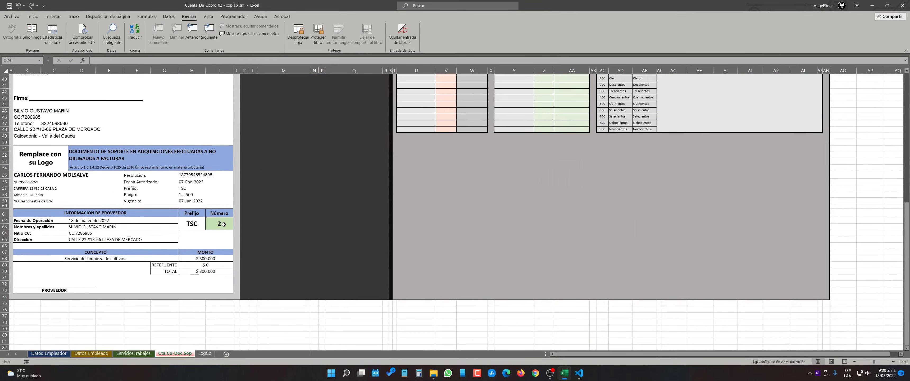
scroll(271, 250, "up", 2)
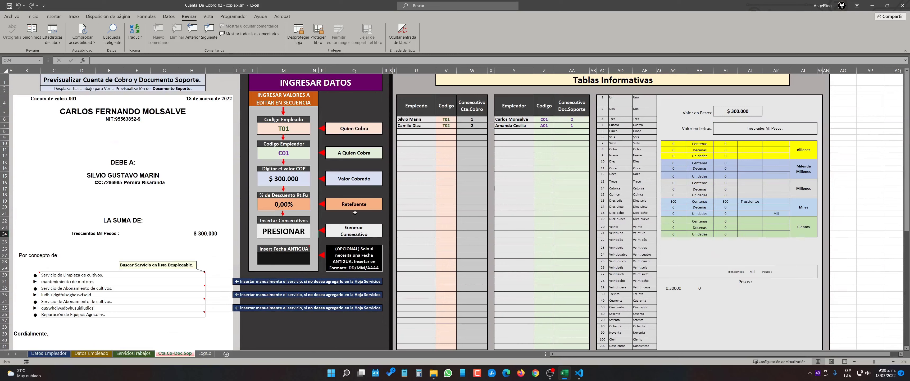
- Set the employer code to A01
left_click(284, 154)
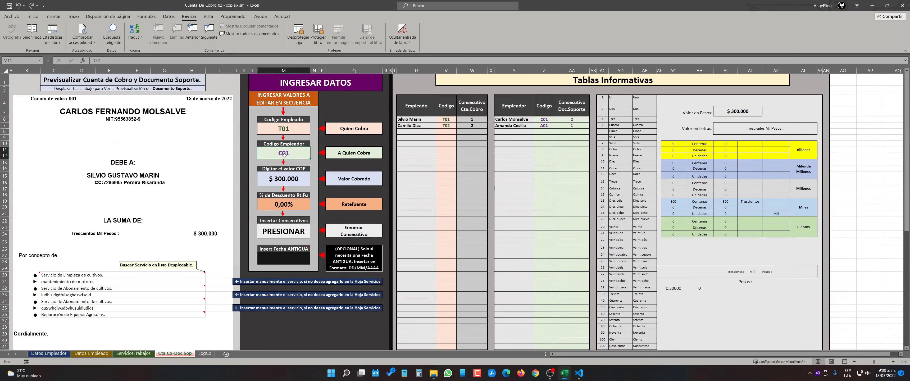
type("a01")
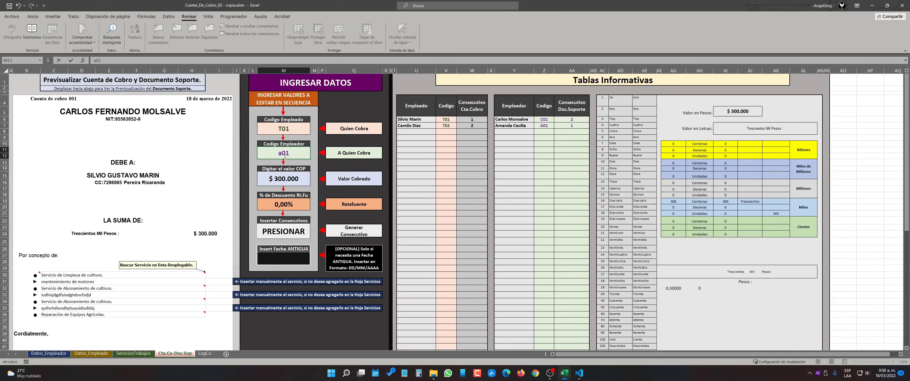
key("Return")
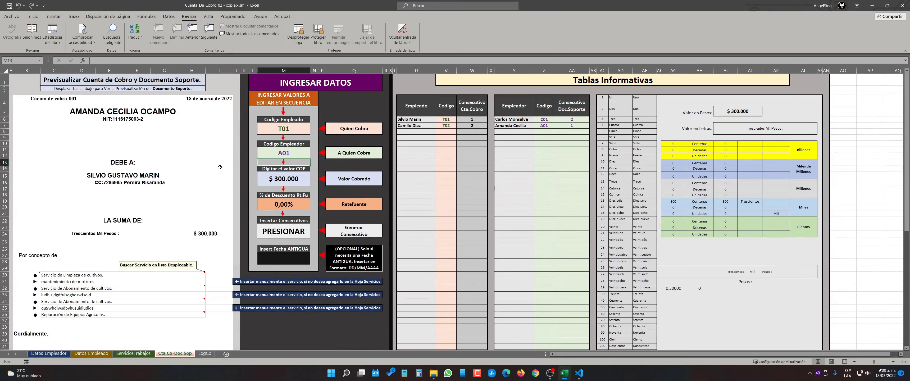
- Examine the supporting document's employer details, prefix and number for A01, and compare them with the consecutive tables
scroll(202, 240, "down", 8)
scroll(202, 240, "down", 3)
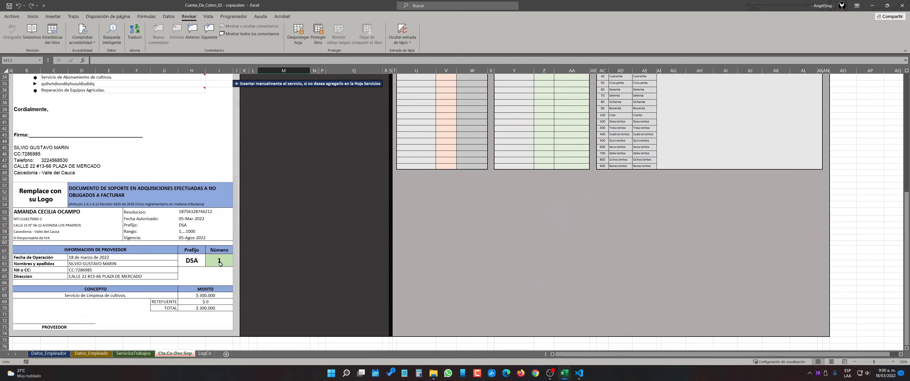
scroll(223, 262, "up", 12)
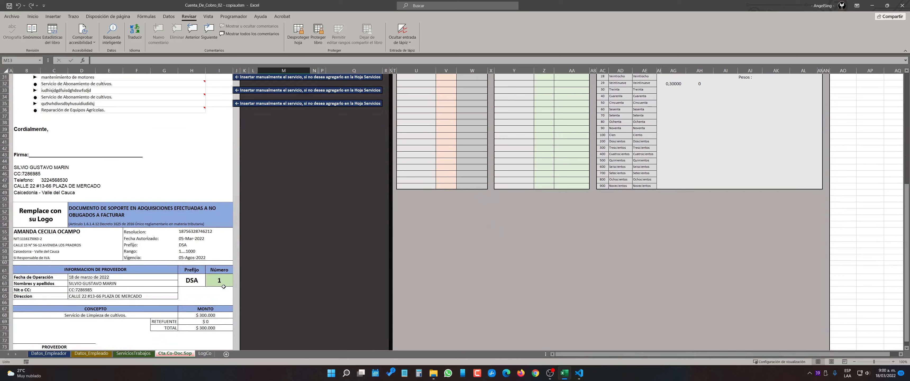
scroll(223, 322, "down", 8)
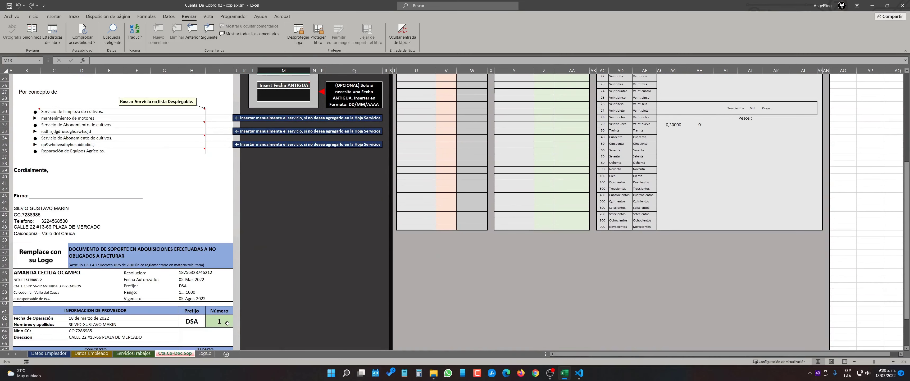
scroll(221, 323, "up", 8)
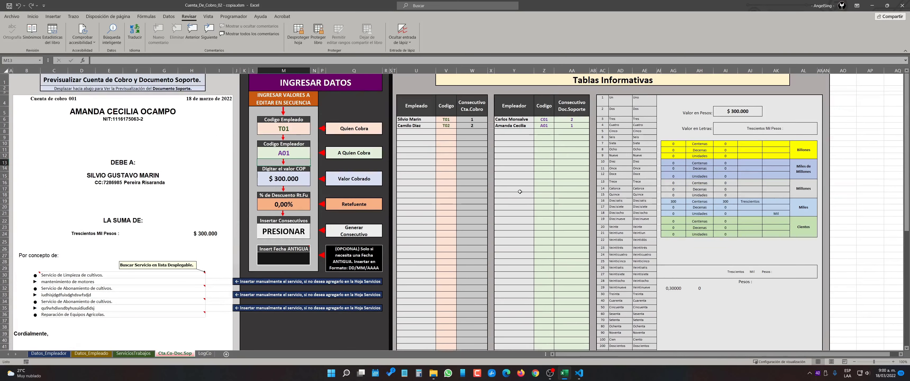
scroll(468, 156, "down", 1)
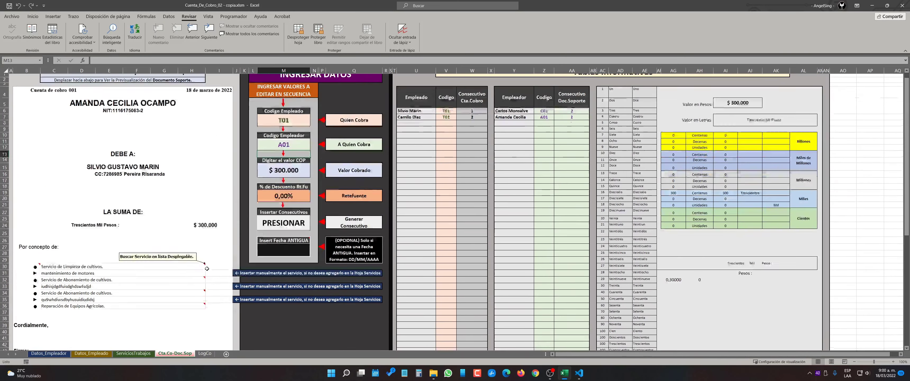
scroll(424, 155, "up", 1)
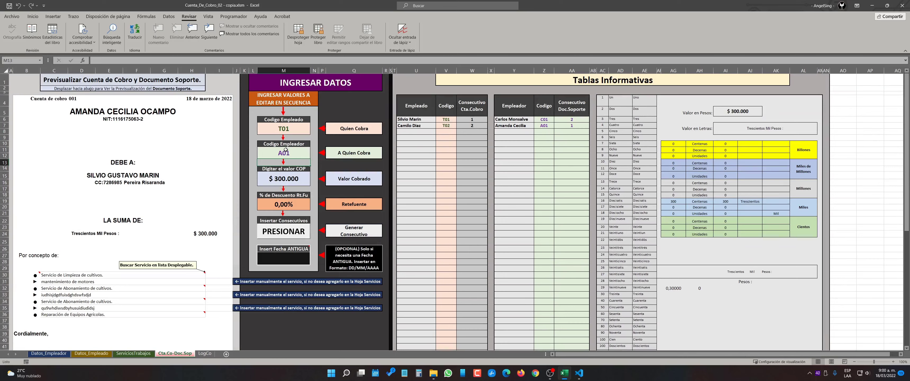
scroll(218, 303, "down", 9)
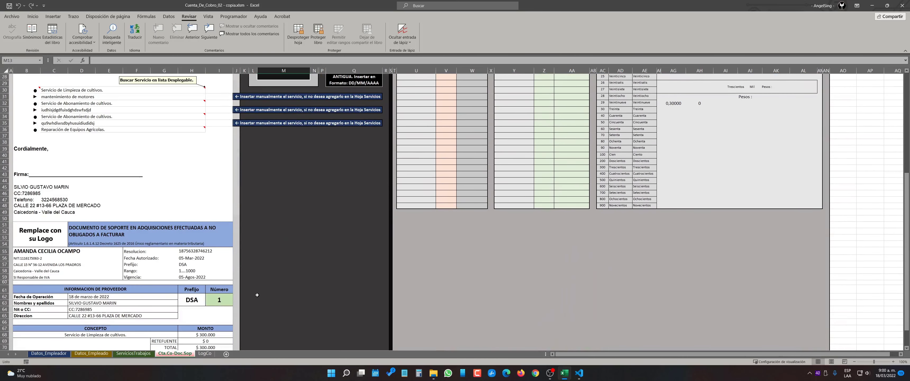
scroll(257, 294, "up", 9)
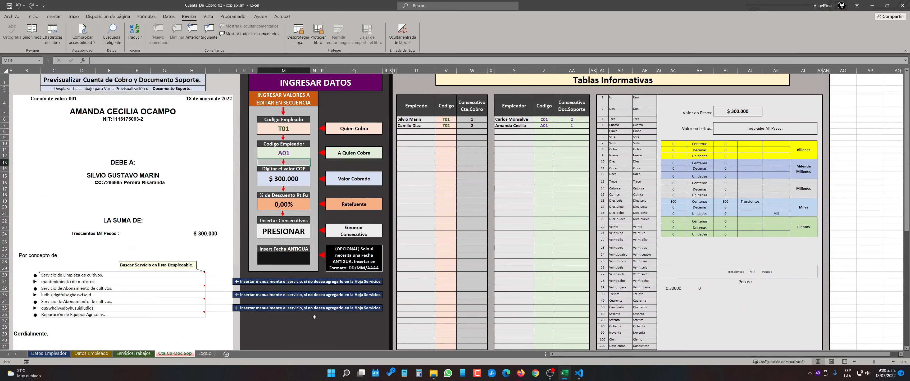
left_click(304, 333)
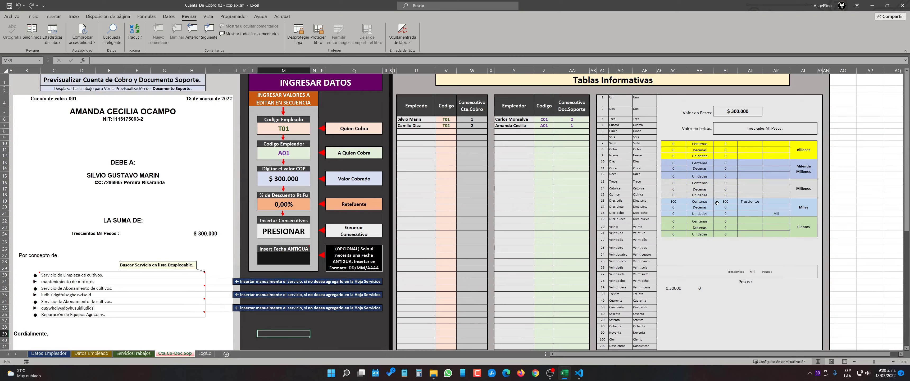
- Review the LogCo record and the consecutives in the employer and employee data sheets, and return to the Cta.Co-Doc.Sop sheet
left_click(204, 353)
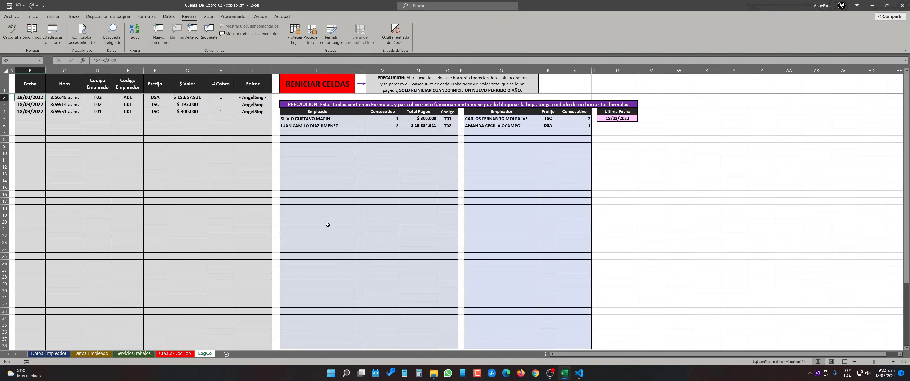
left_click(51, 355)
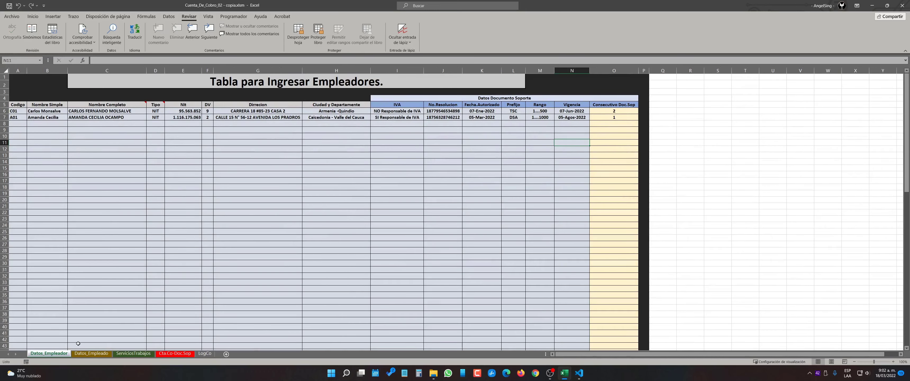
left_click(83, 353)
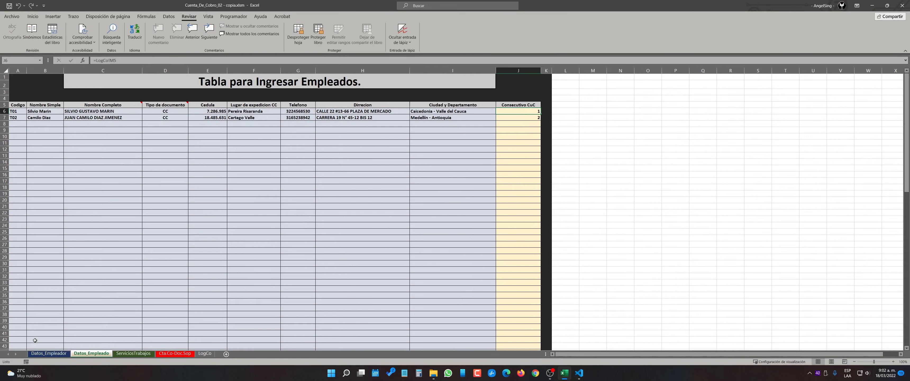
left_click(49, 352)
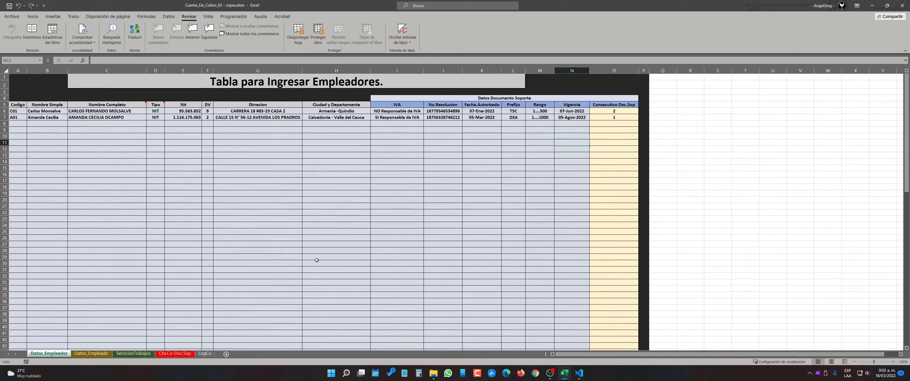
left_click(175, 353)
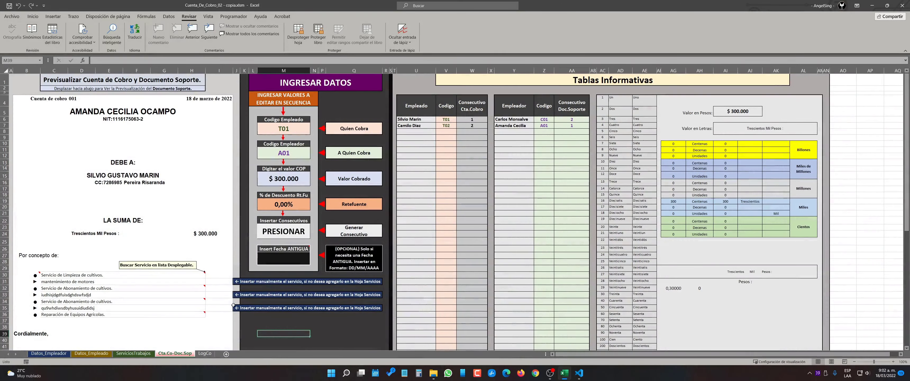
left_click(362, 118)
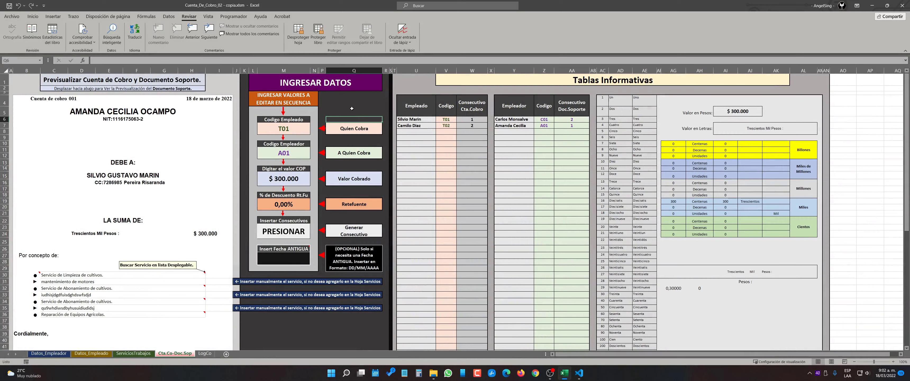
left_click(351, 109)
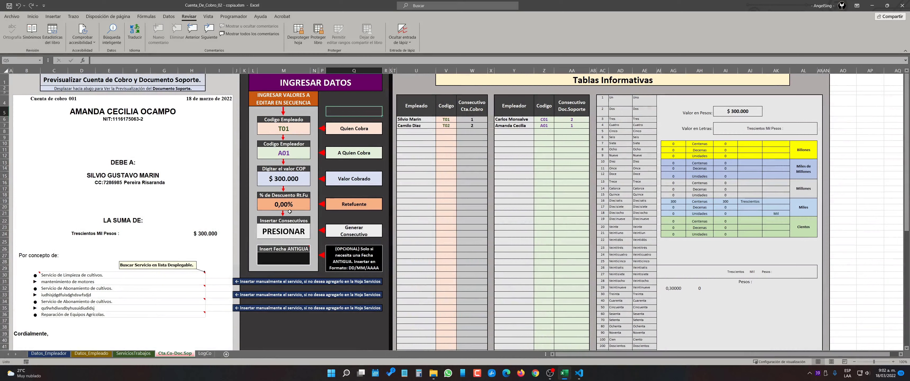
left_click(346, 102)
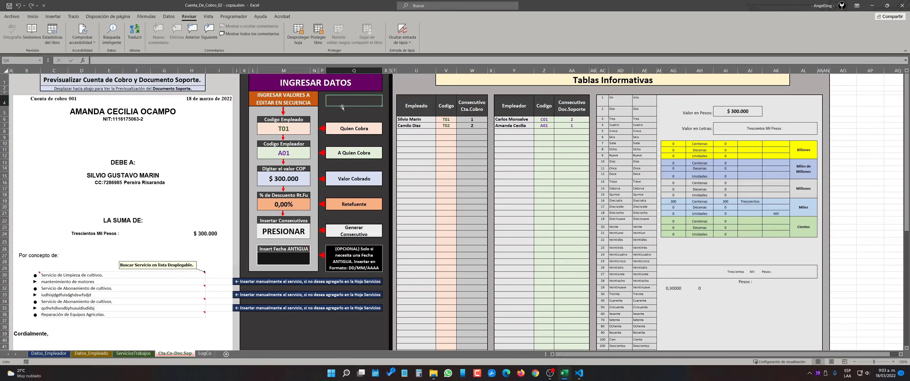
left_click(350, 112)
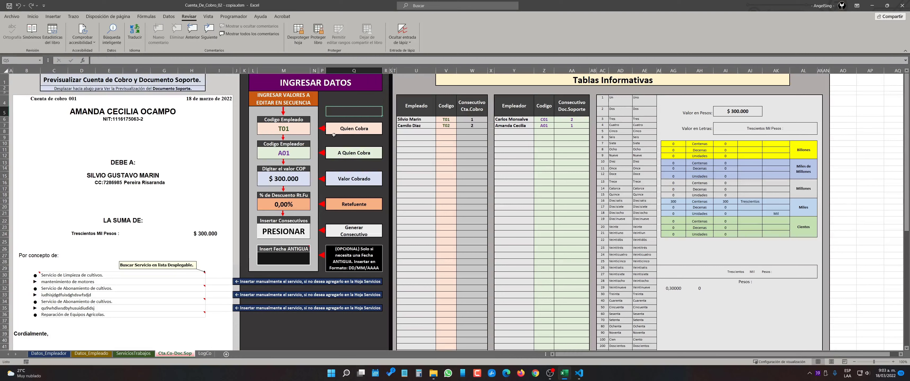
left_click(348, 96)
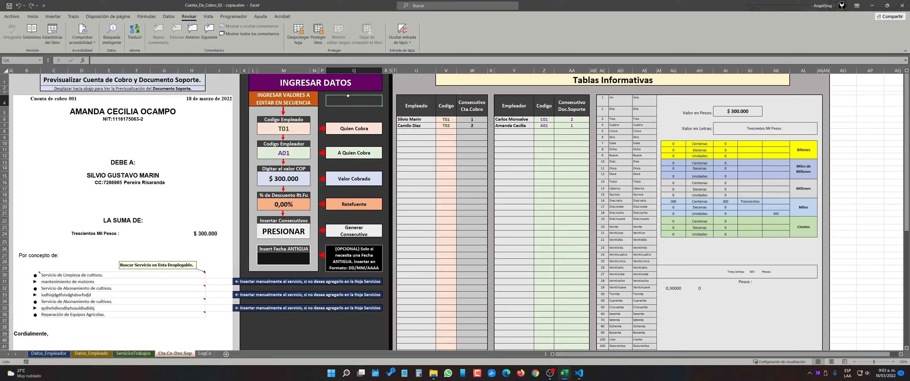